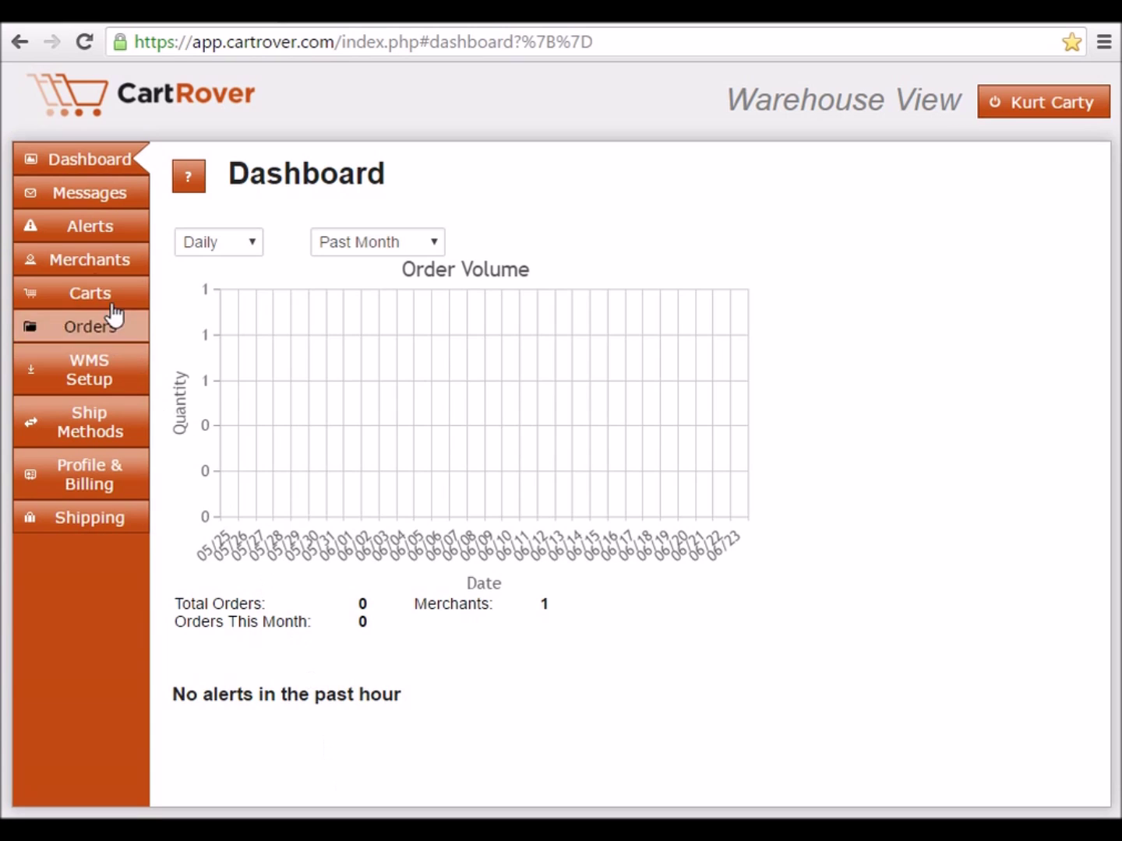
From the Merchants list, open Sal's Slinkys and start a New Cart setup
click(87, 260)
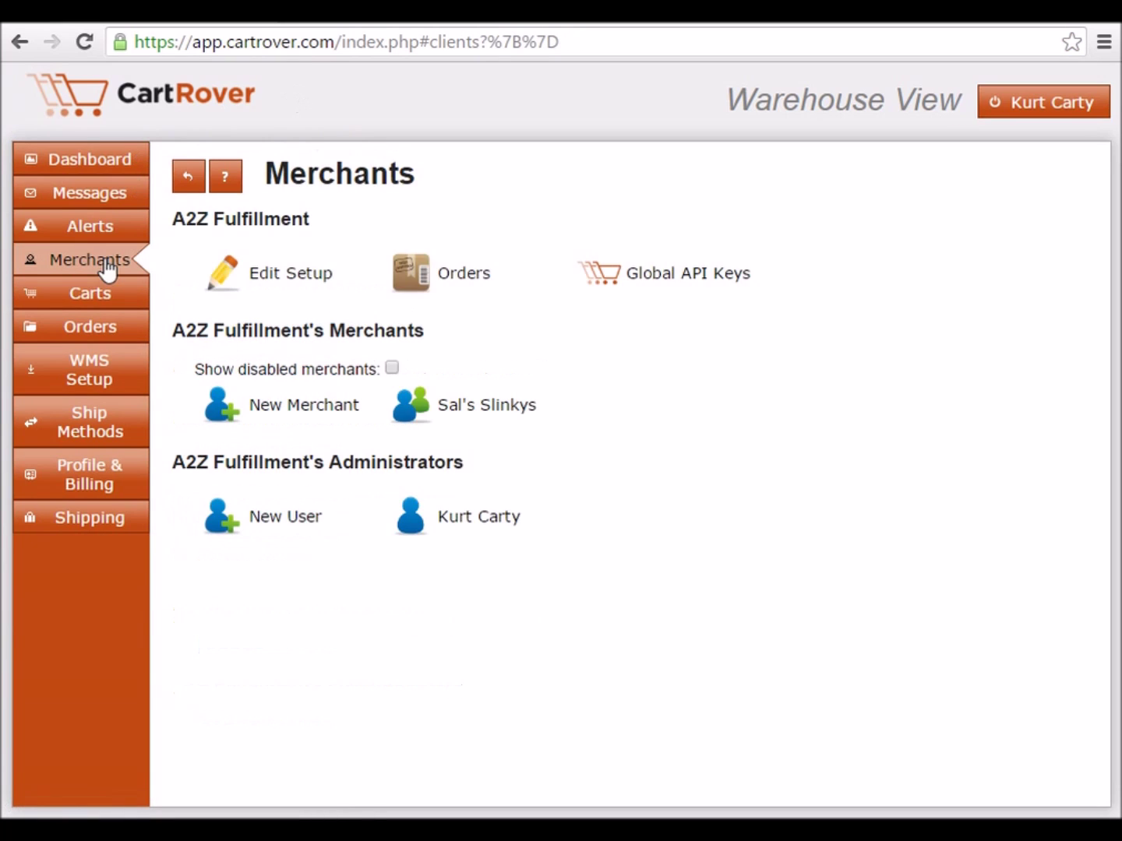
click(481, 421)
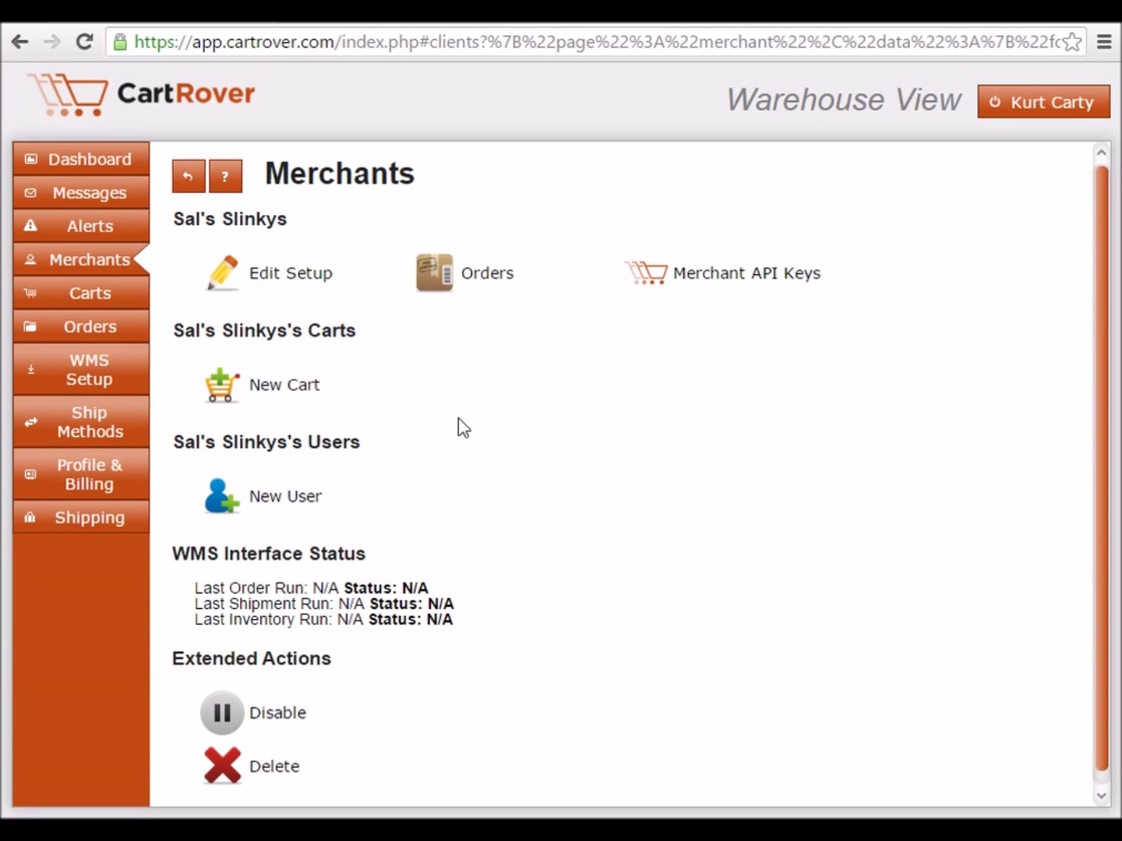
click(309, 408)
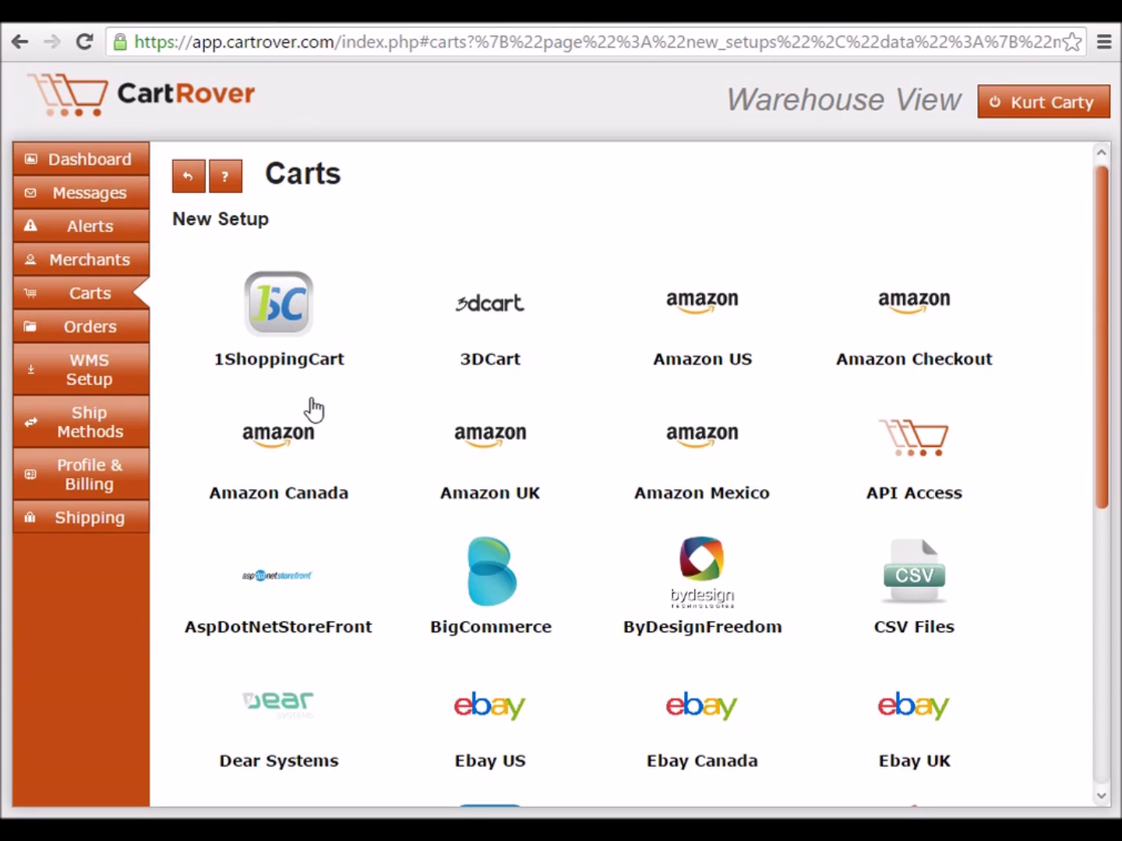
Choose WooCommerce as the cart platform, then go to the WordPress admin dashboard
drag(1097, 354, 1060, 653)
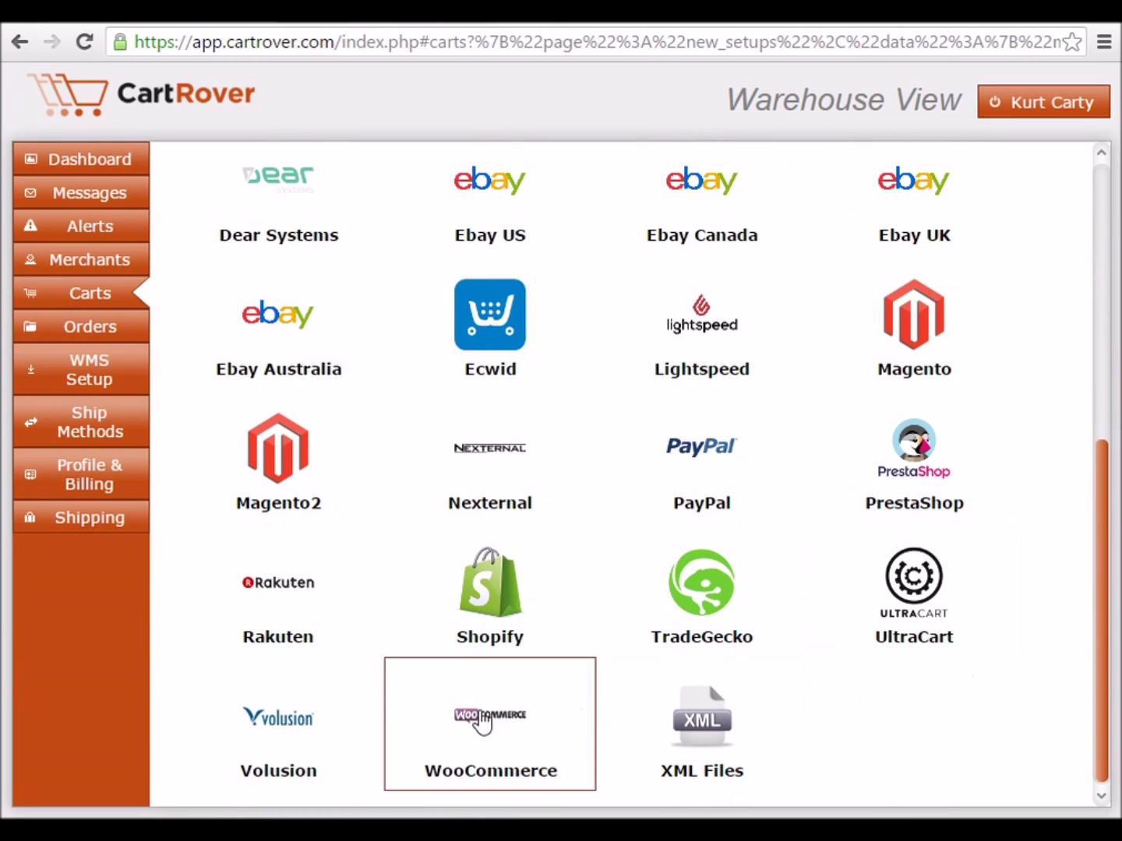
click(484, 723)
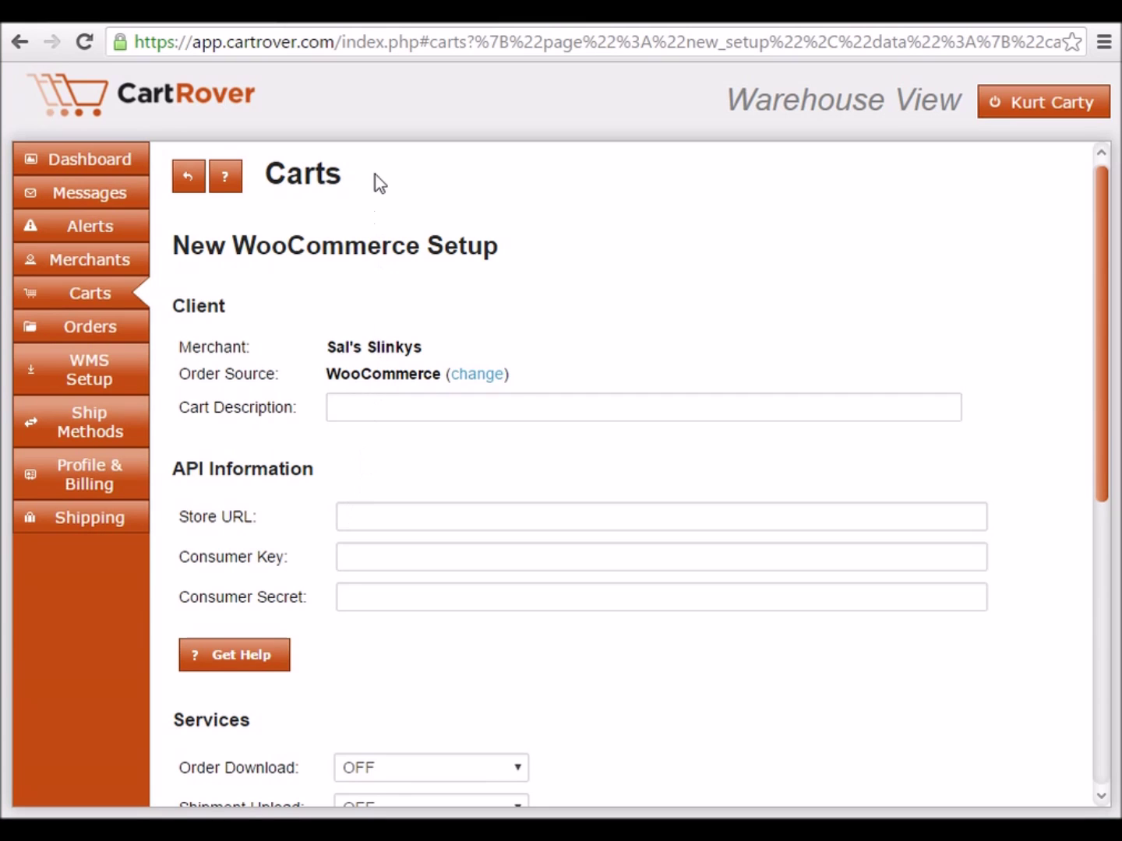
click(361, 23)
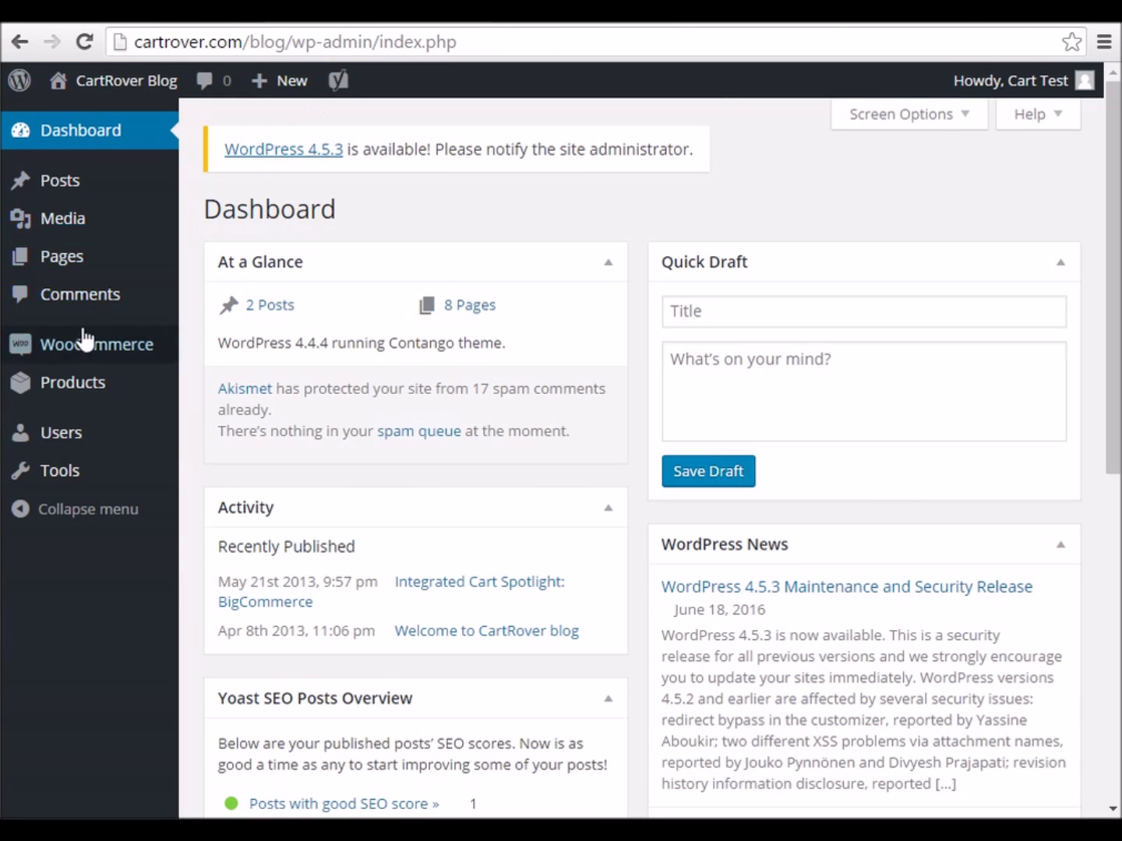
Enable and save the REST API in WooCommerce Settings > API, then show the empty Keys/Apps list
mouse_move(81, 343)
click(218, 444)
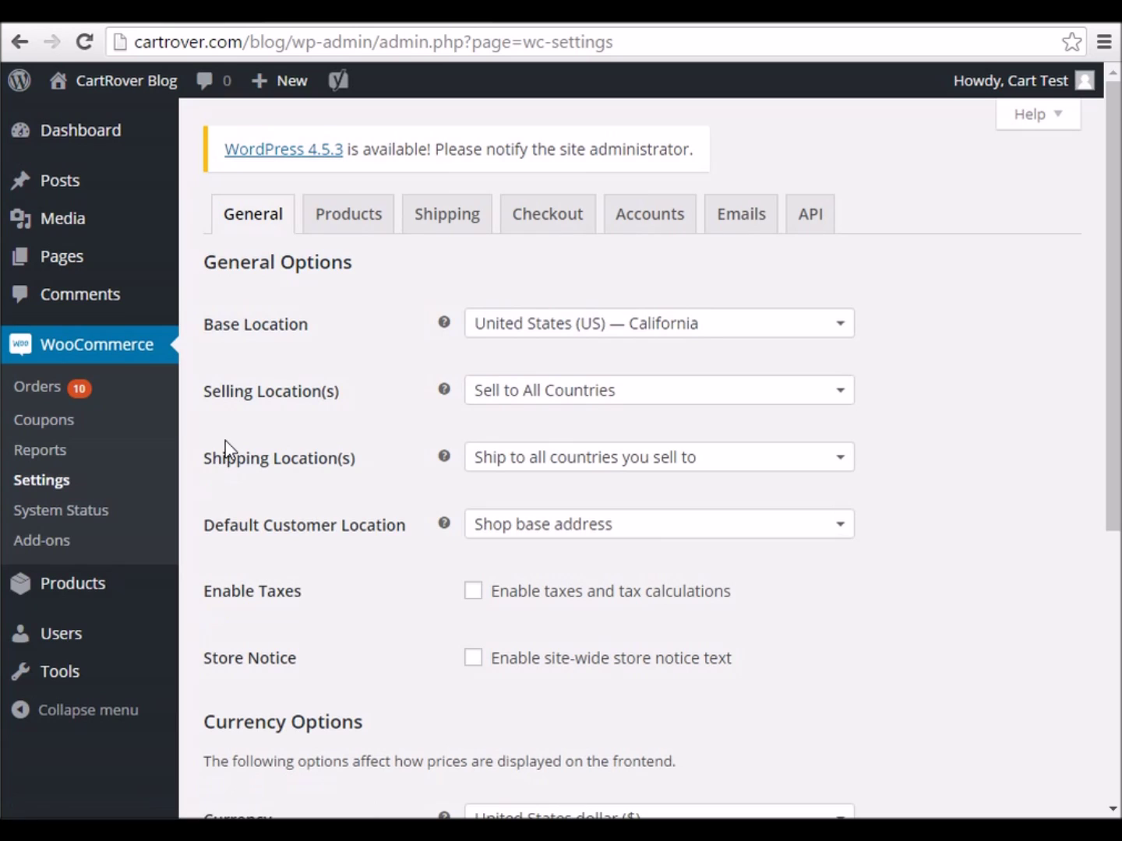
click(819, 218)
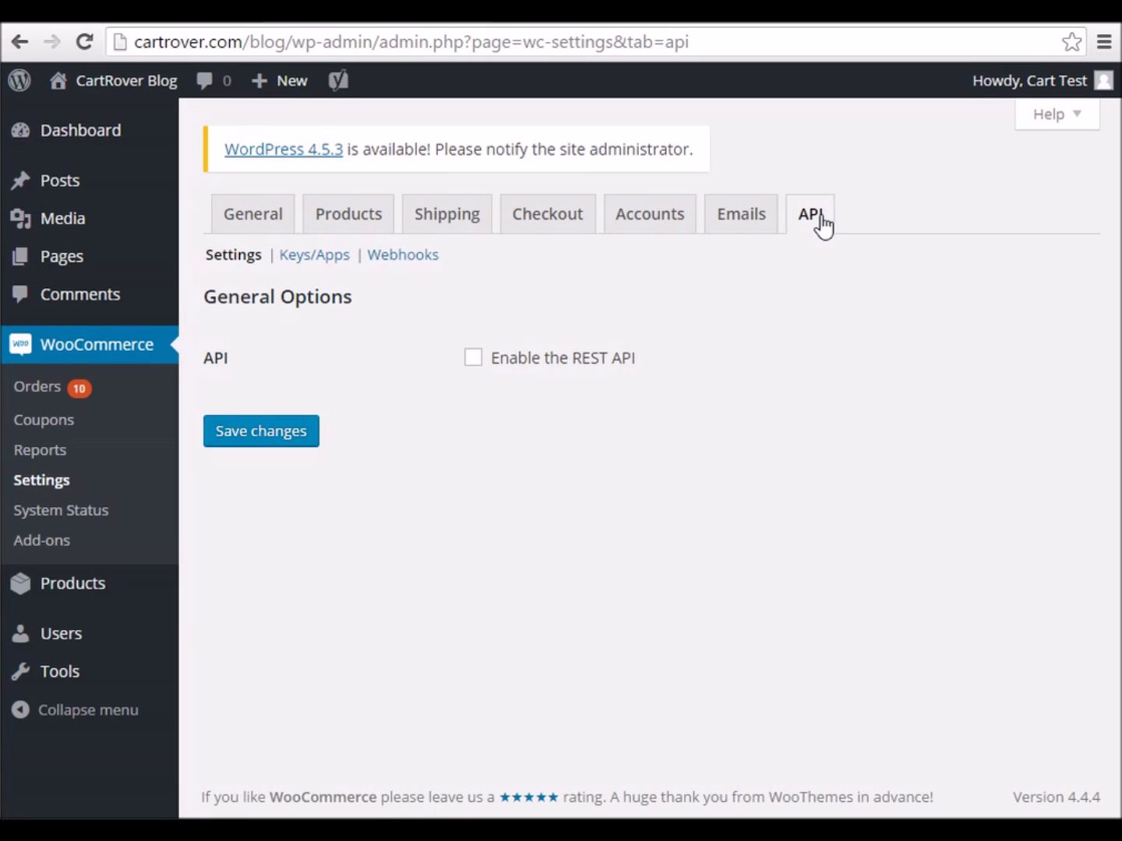
click(473, 360)
click(259, 438)
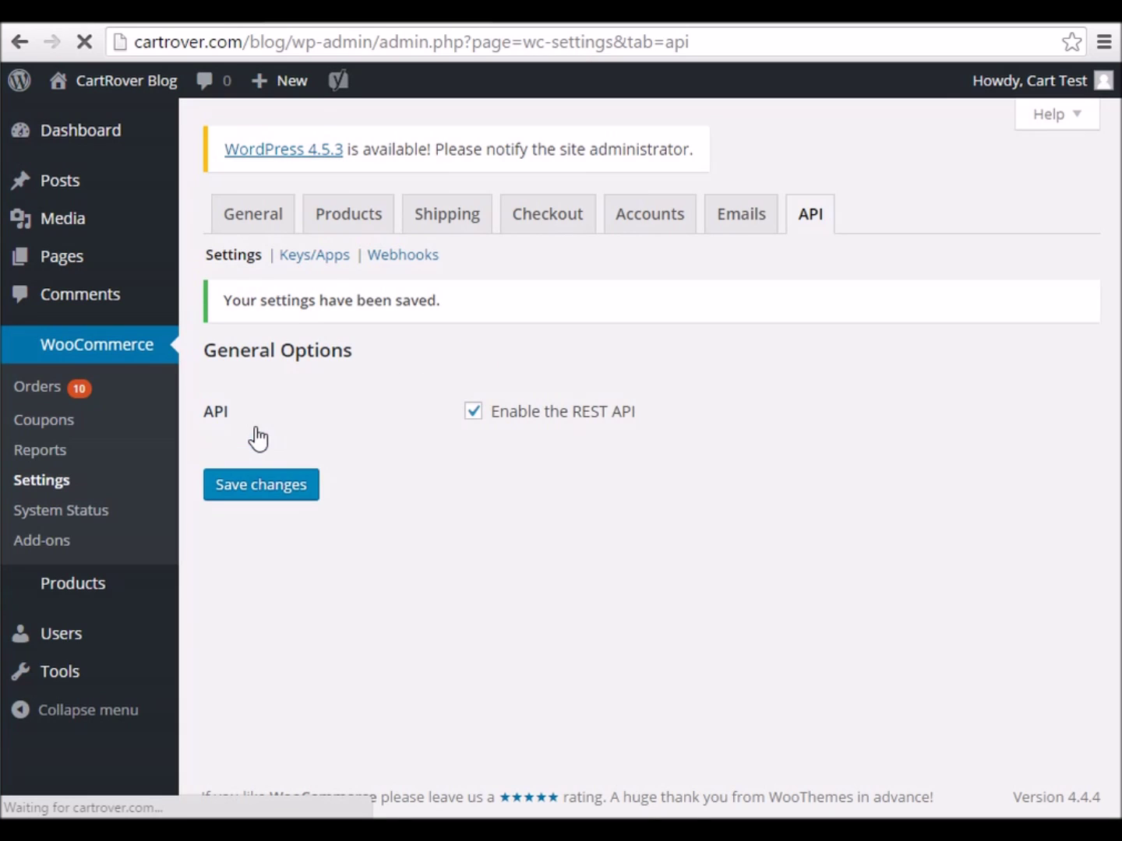
click(317, 257)
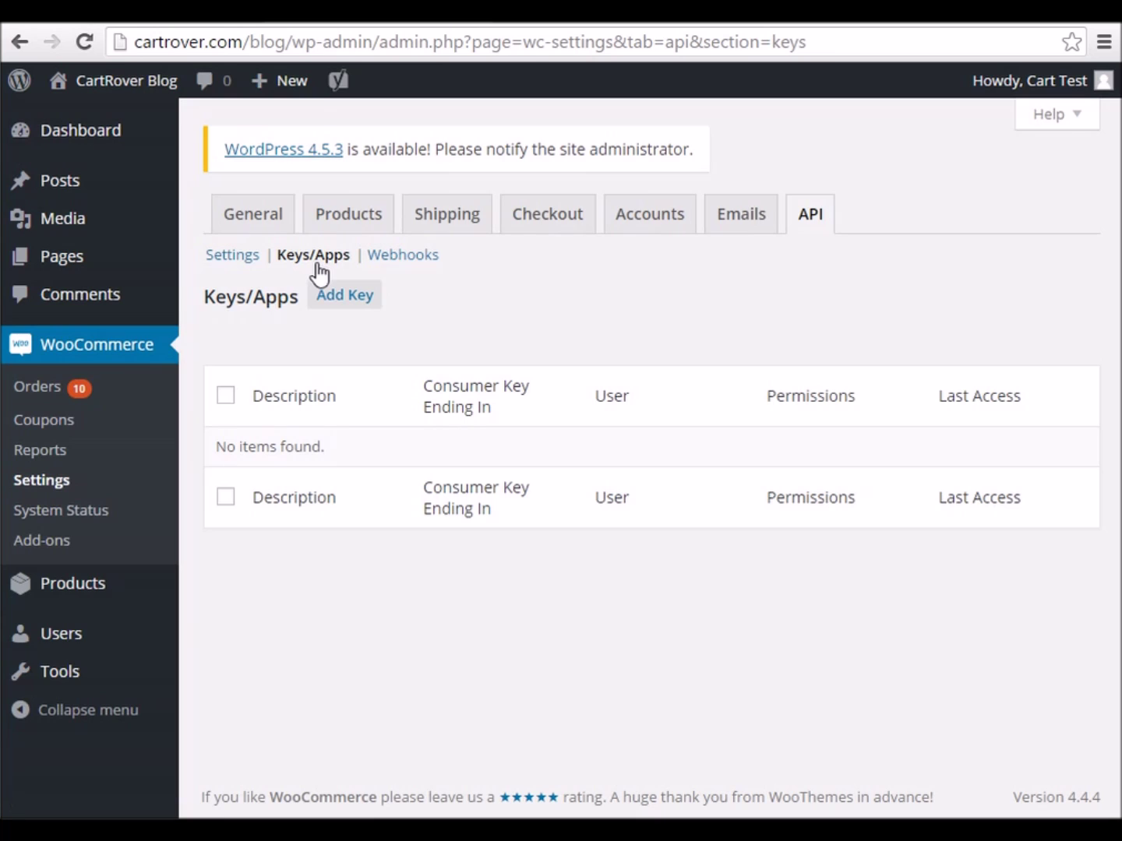
Generate a new WooCommerce API key with description 'CartRover' and Read/Write permissions
click(335, 303)
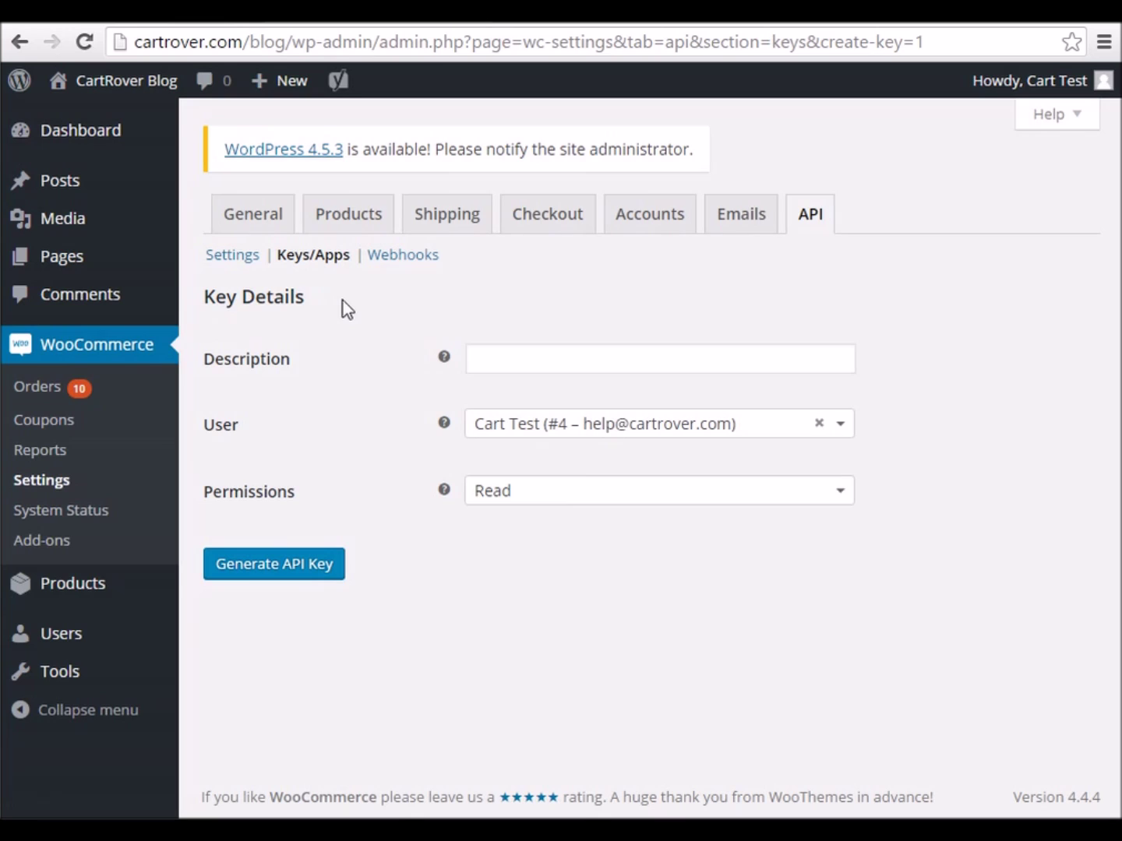
click(493, 360)
text(CartRover)
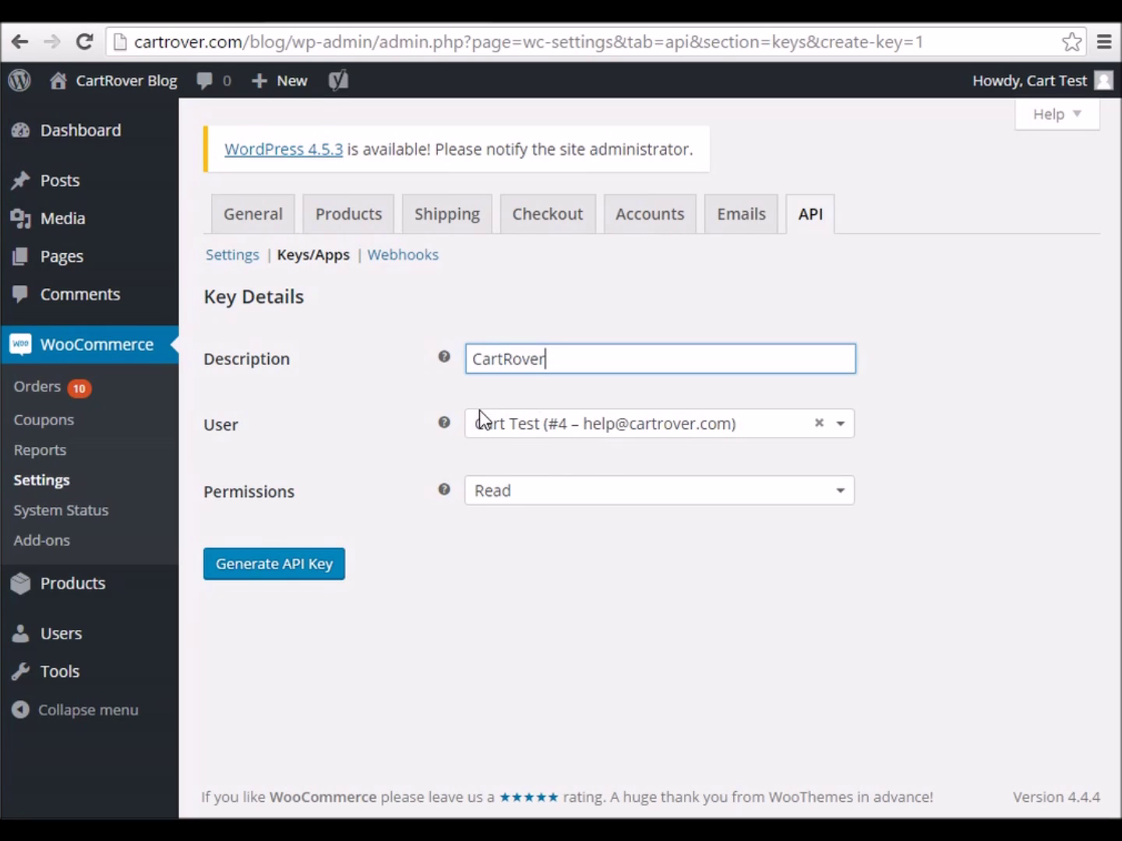
click(507, 494)
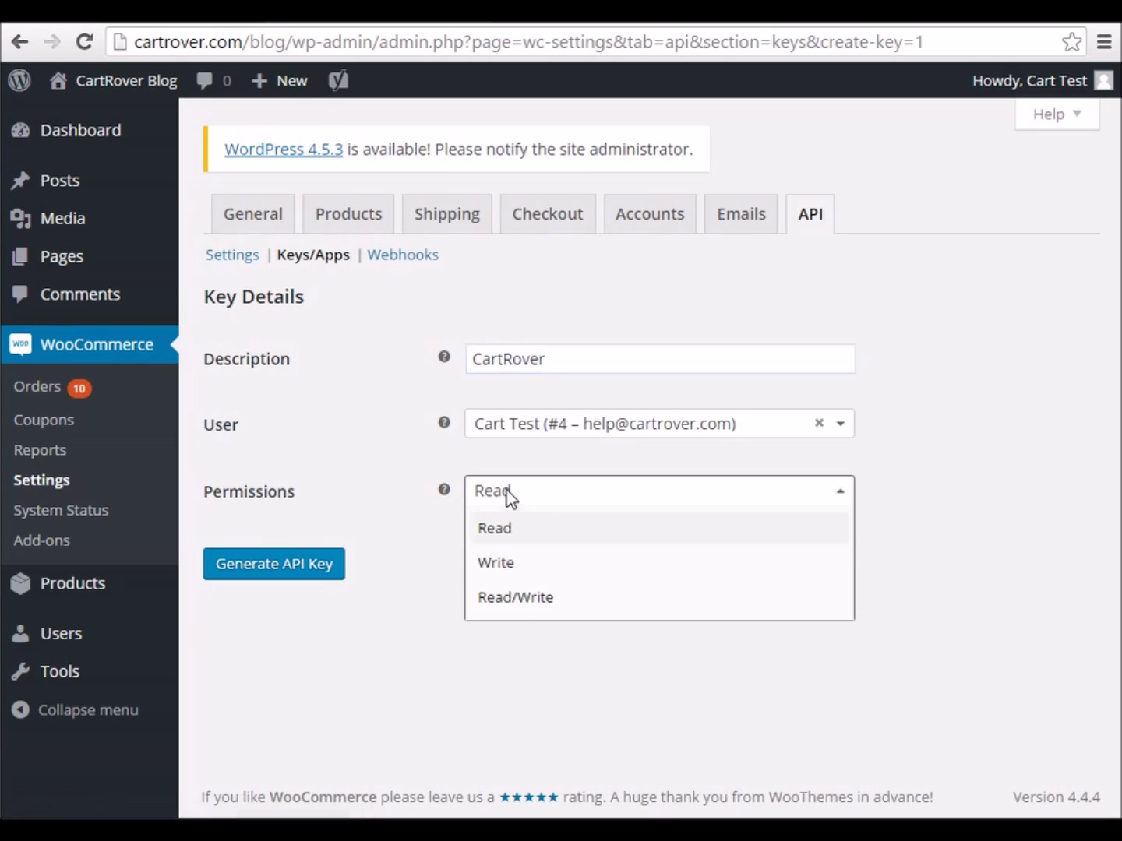
click(514, 598)
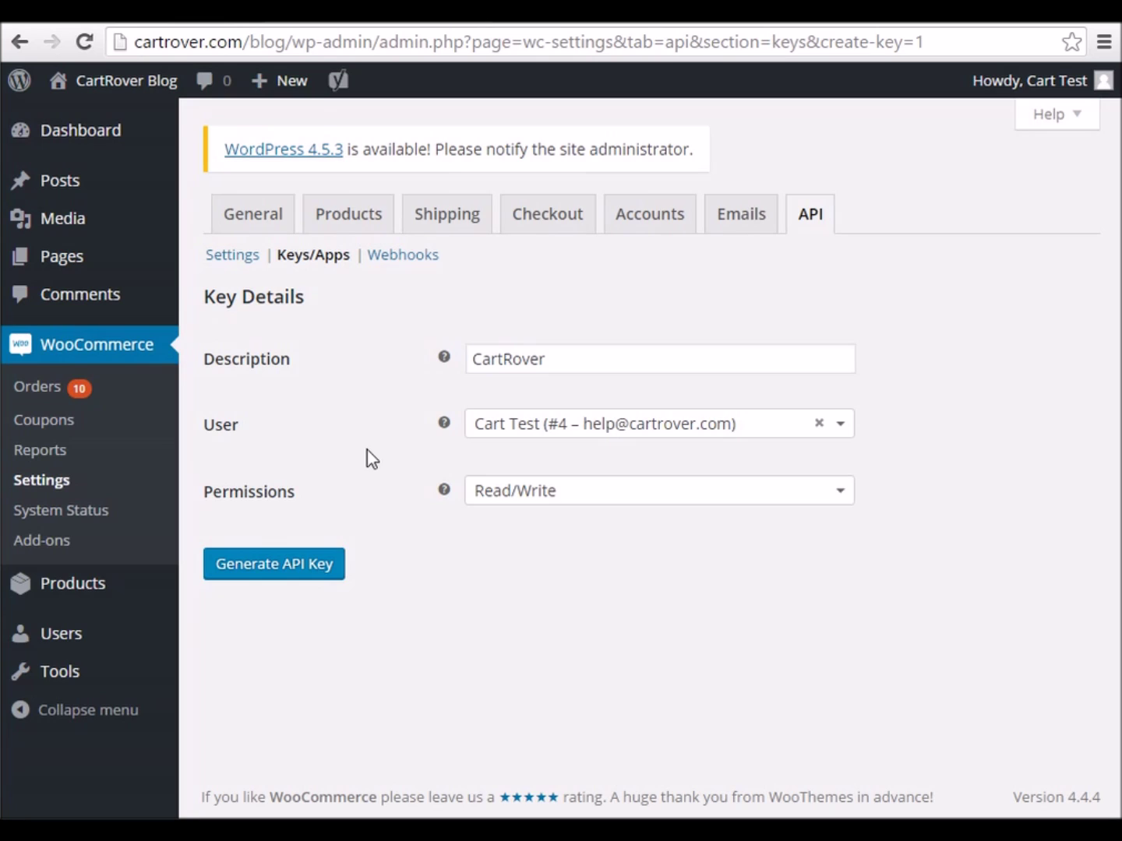
click(270, 564)
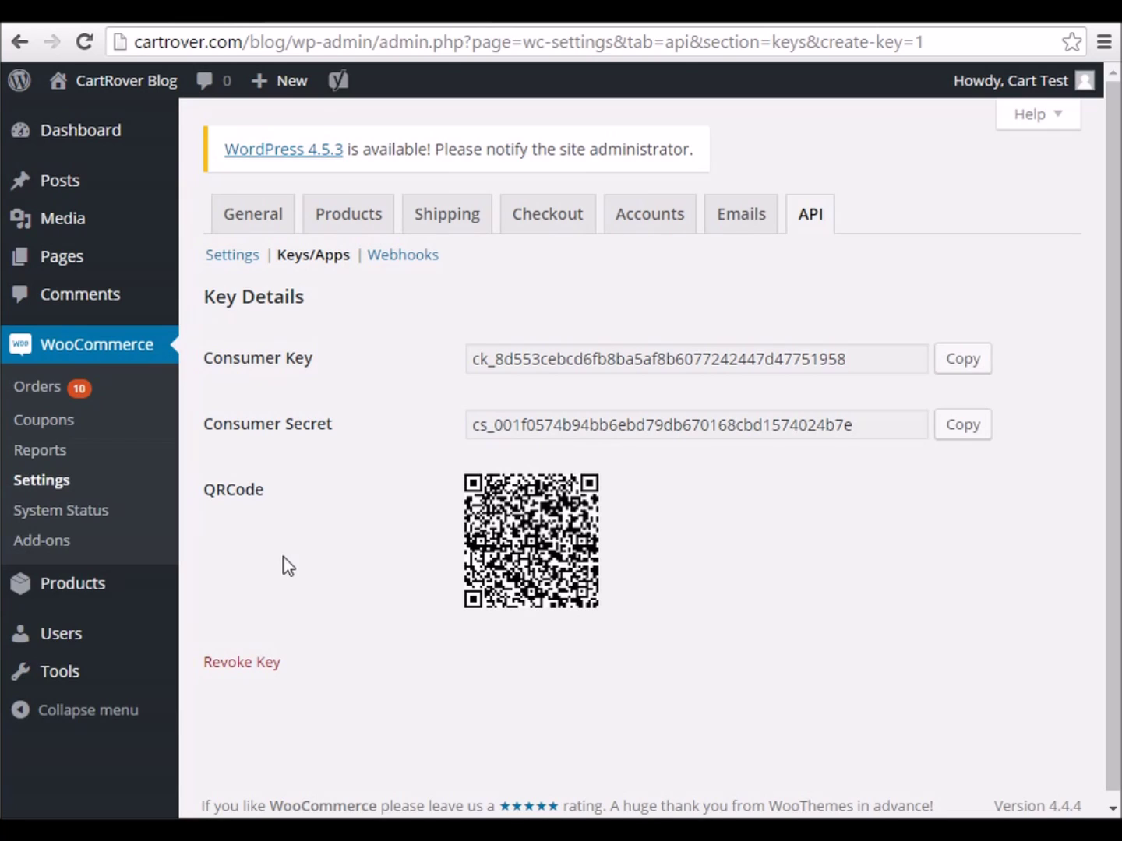
Copy the WooCommerce consumer key into CartRover's Consumer Key field
click(966, 361)
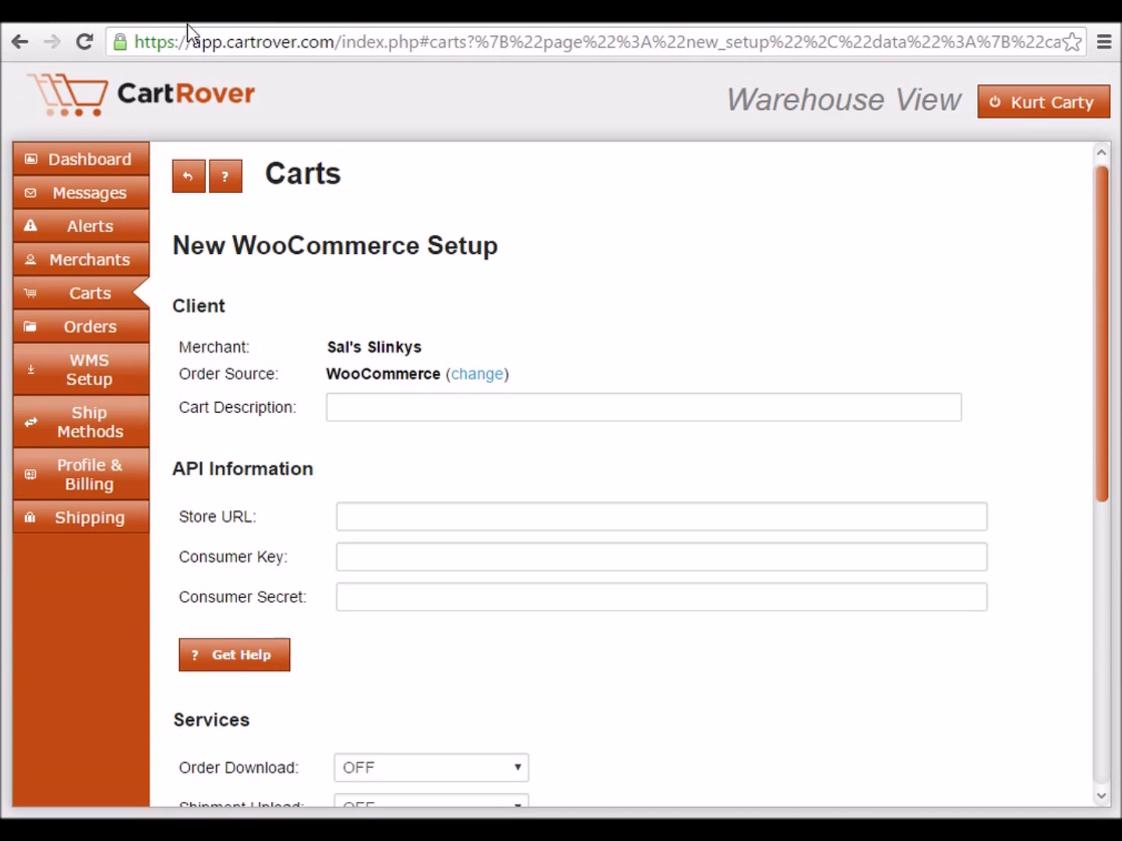
click(187, 23)
right_click(371, 557)
click(411, 698)
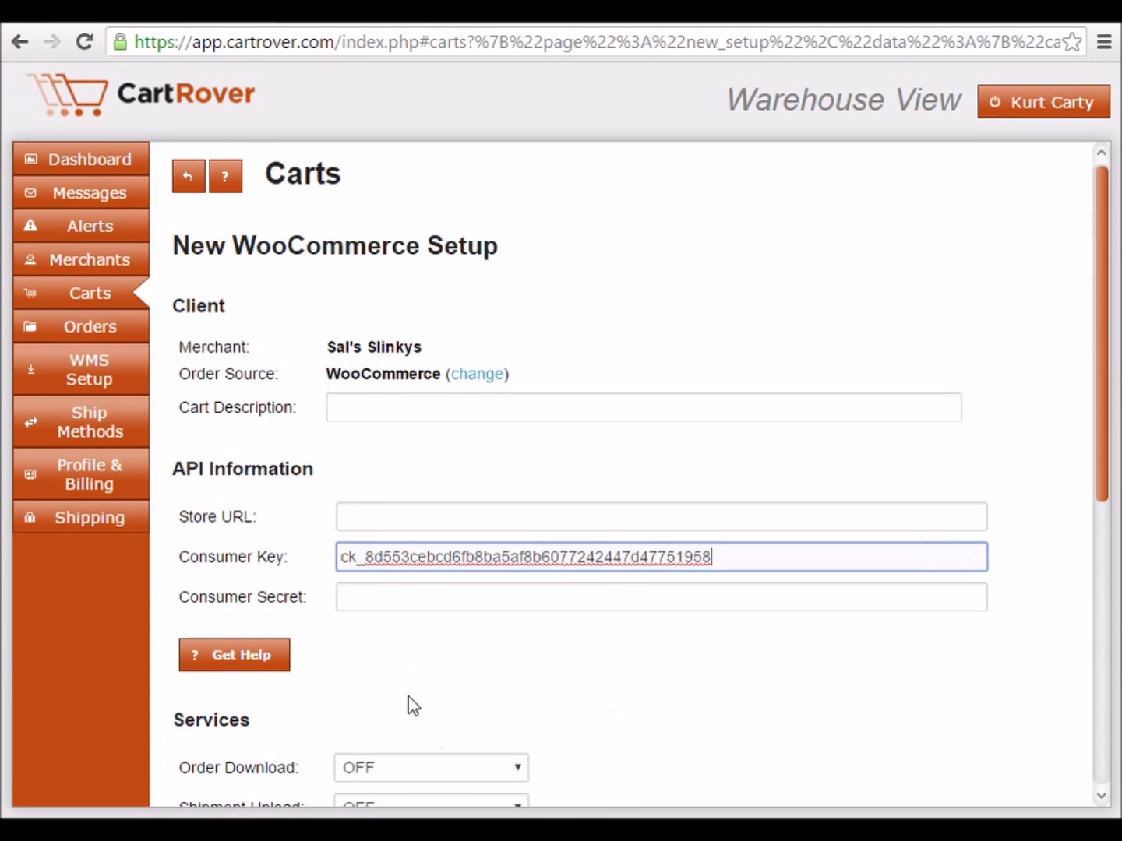
Copy the consumer secret into CartRover's Consumer Secret field
click(374, 23)
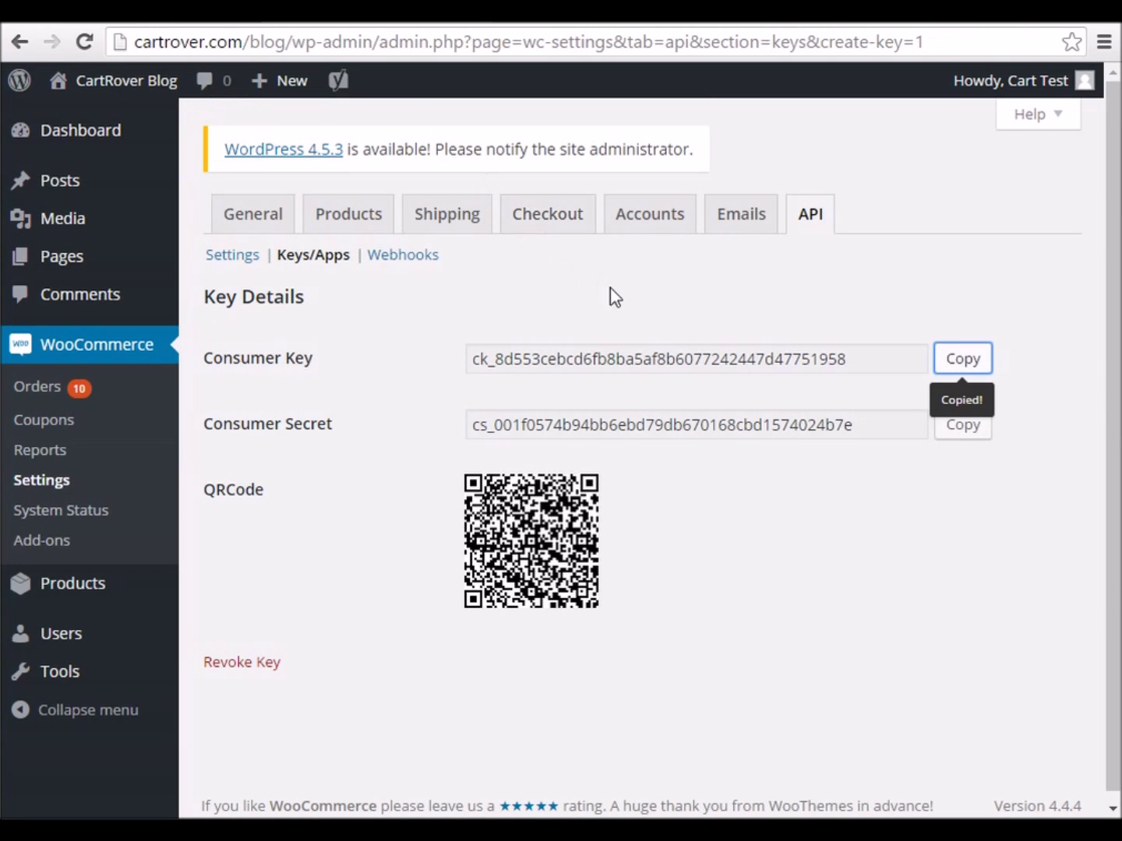
click(954, 436)
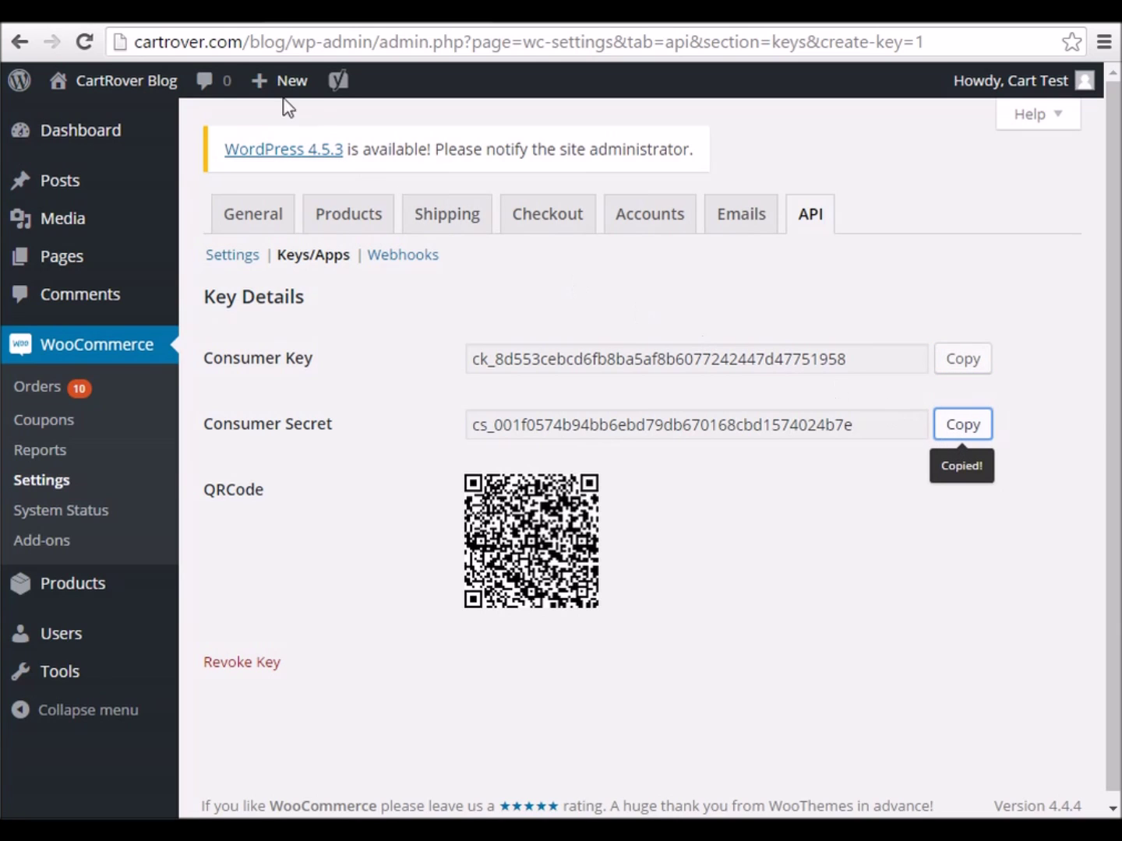
click(175, 25)
click(388, 593)
right_click(389, 590)
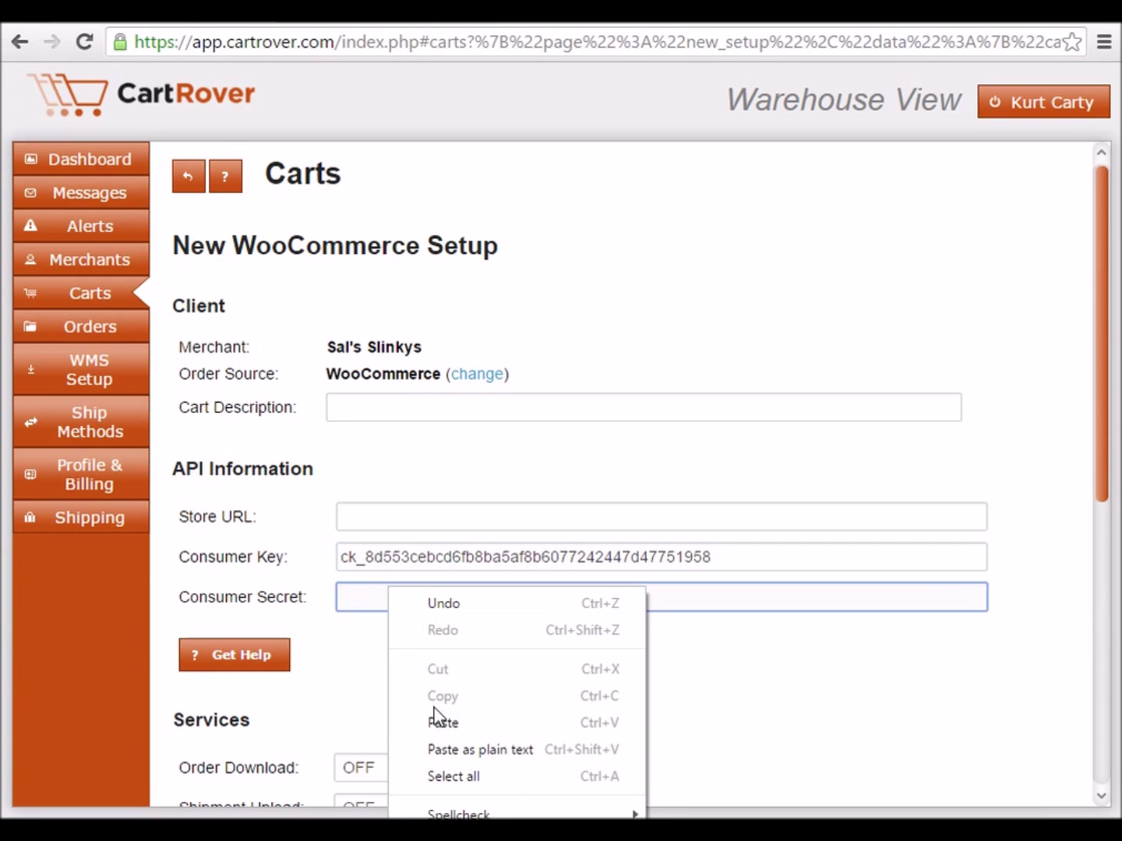
click(440, 723)
click(330, 24)
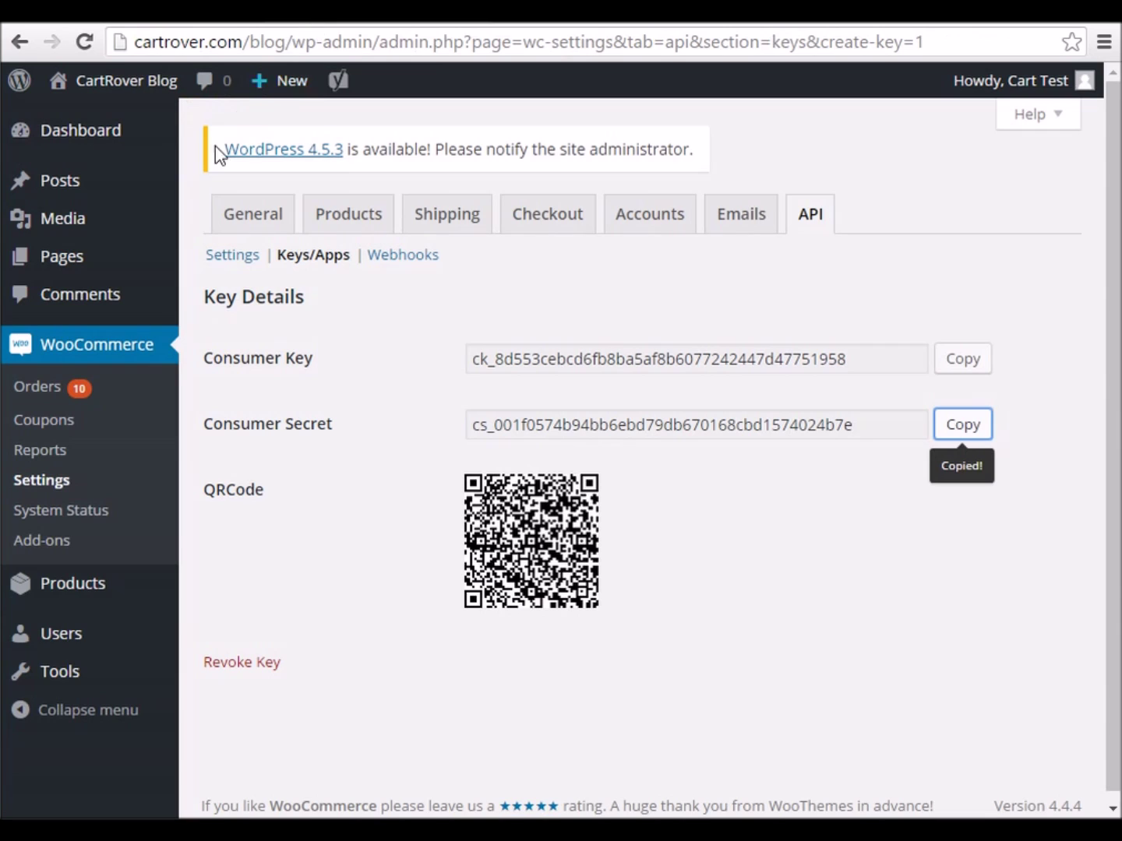
click(53, 516)
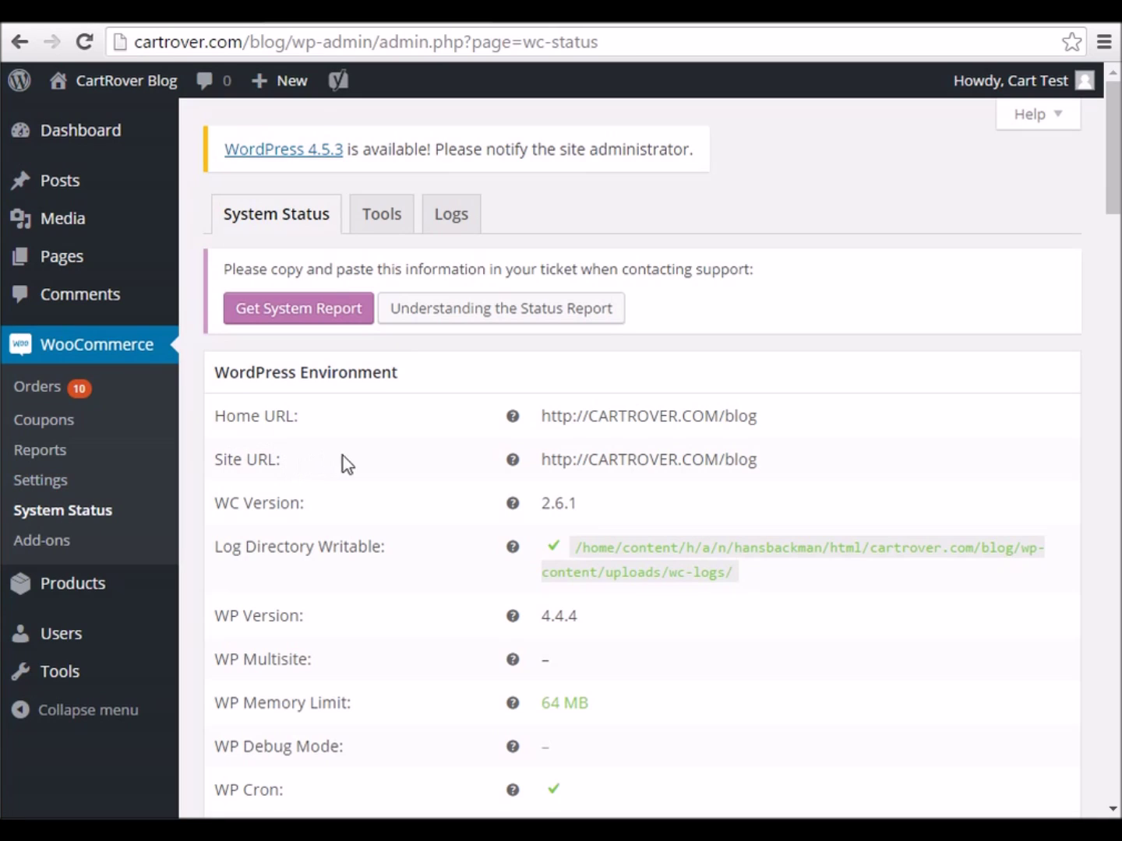
drag(544, 460, 760, 459)
right_click(725, 466)
click(756, 483)
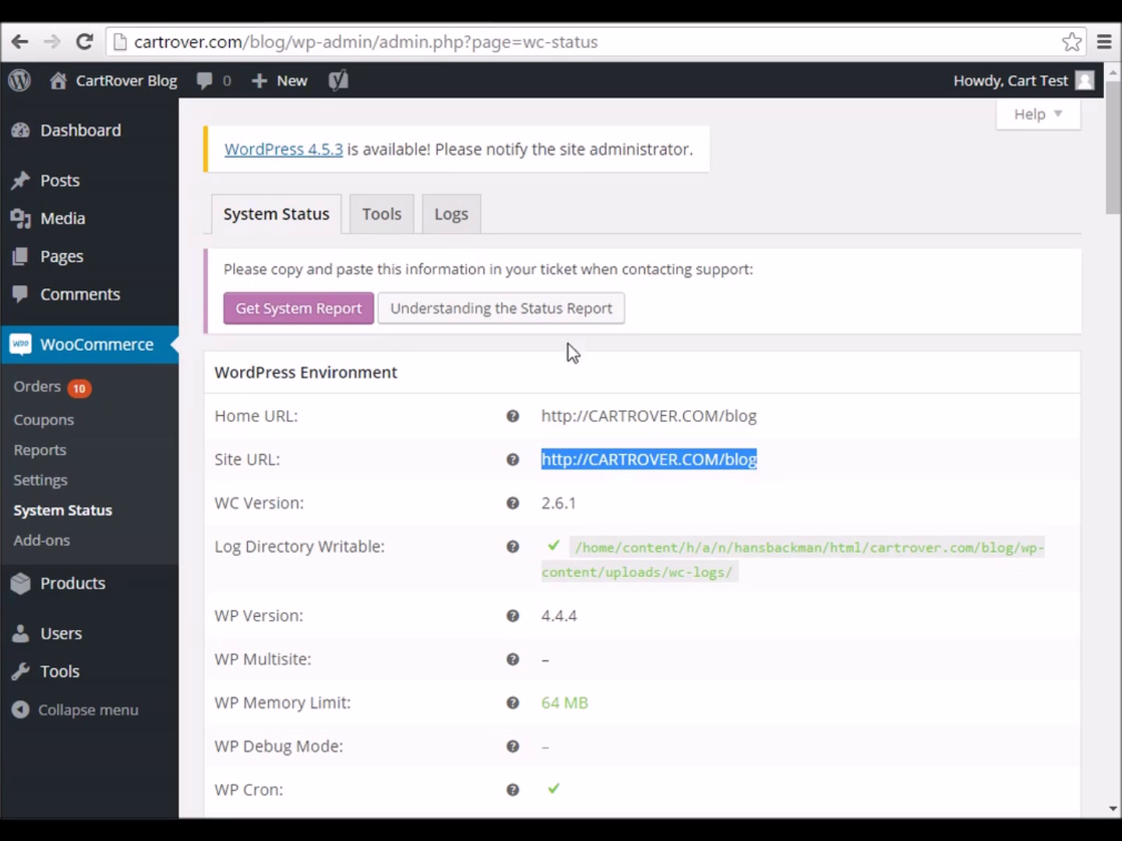
click(172, 23)
click(359, 515)
right_click(359, 515)
click(401, 652)
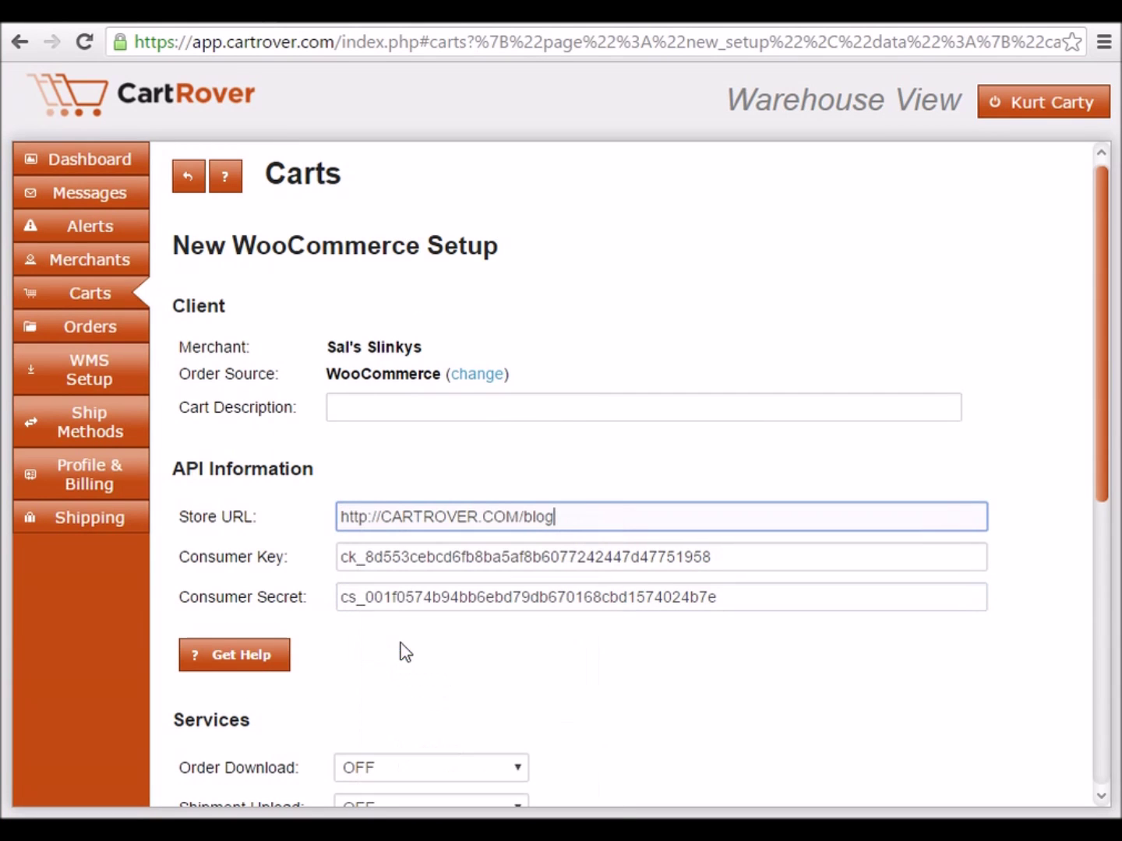
click(536, 464)
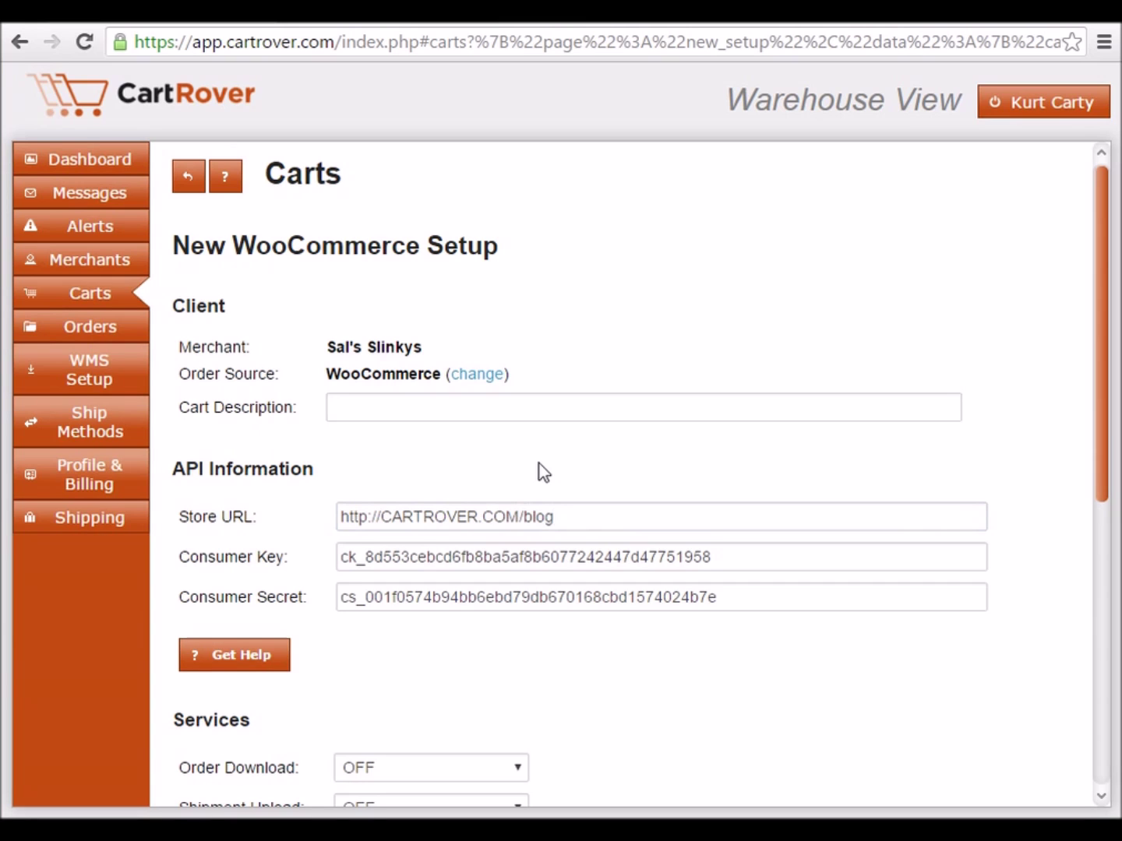
Run the WooCommerce connection test and get 'Test Successful!'
drag(1094, 328, 1079, 648)
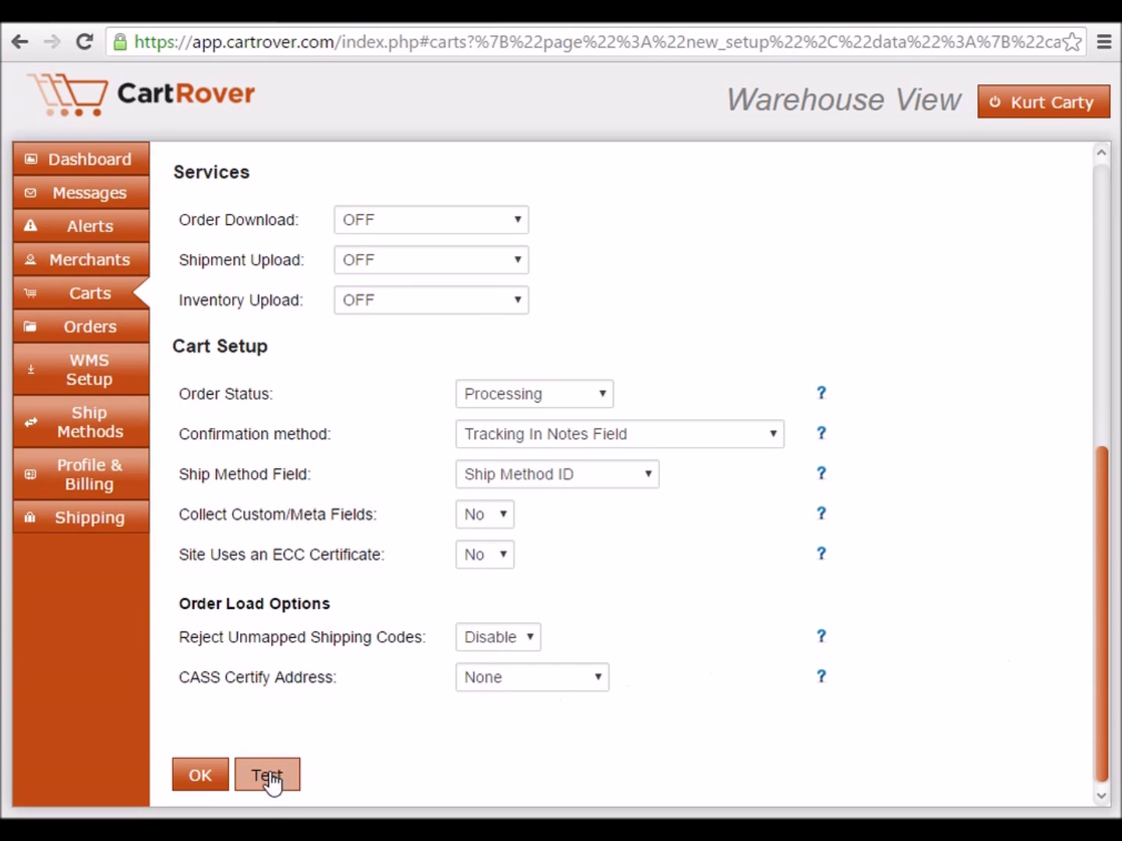
click(269, 785)
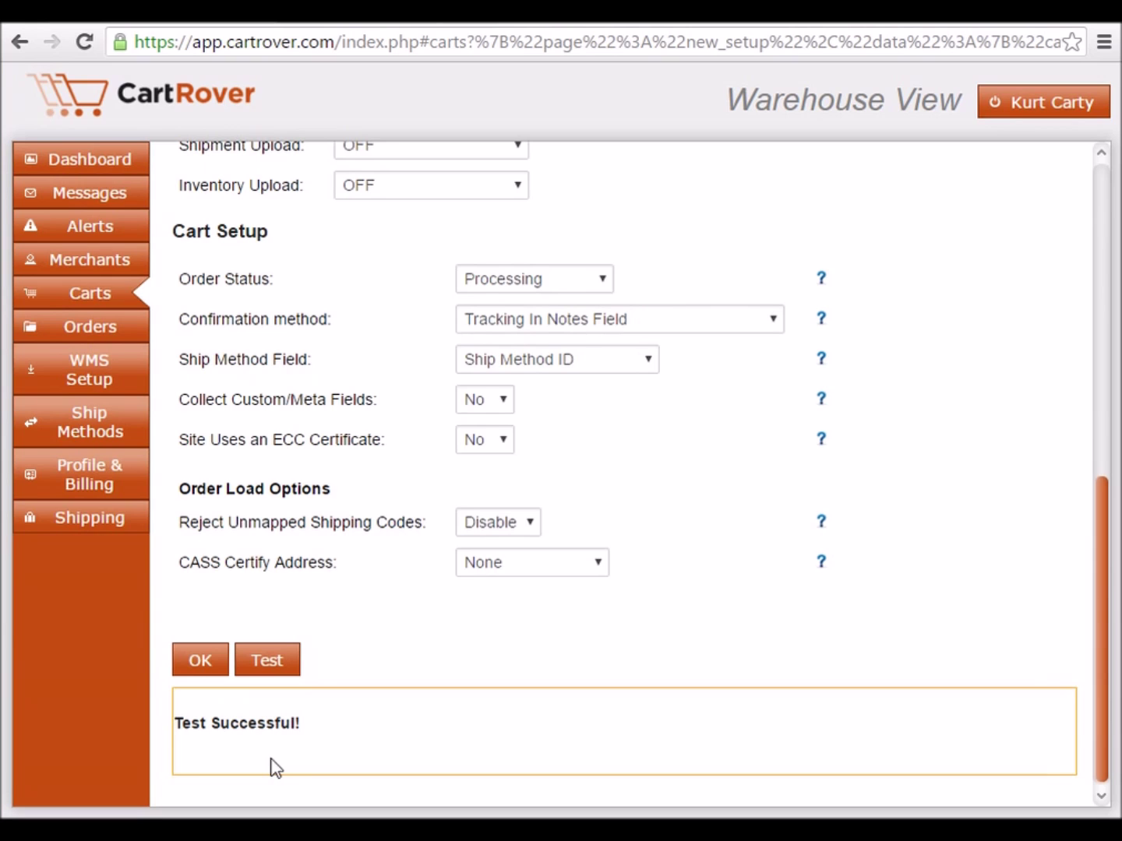
scroll(335, 577, up, 3)
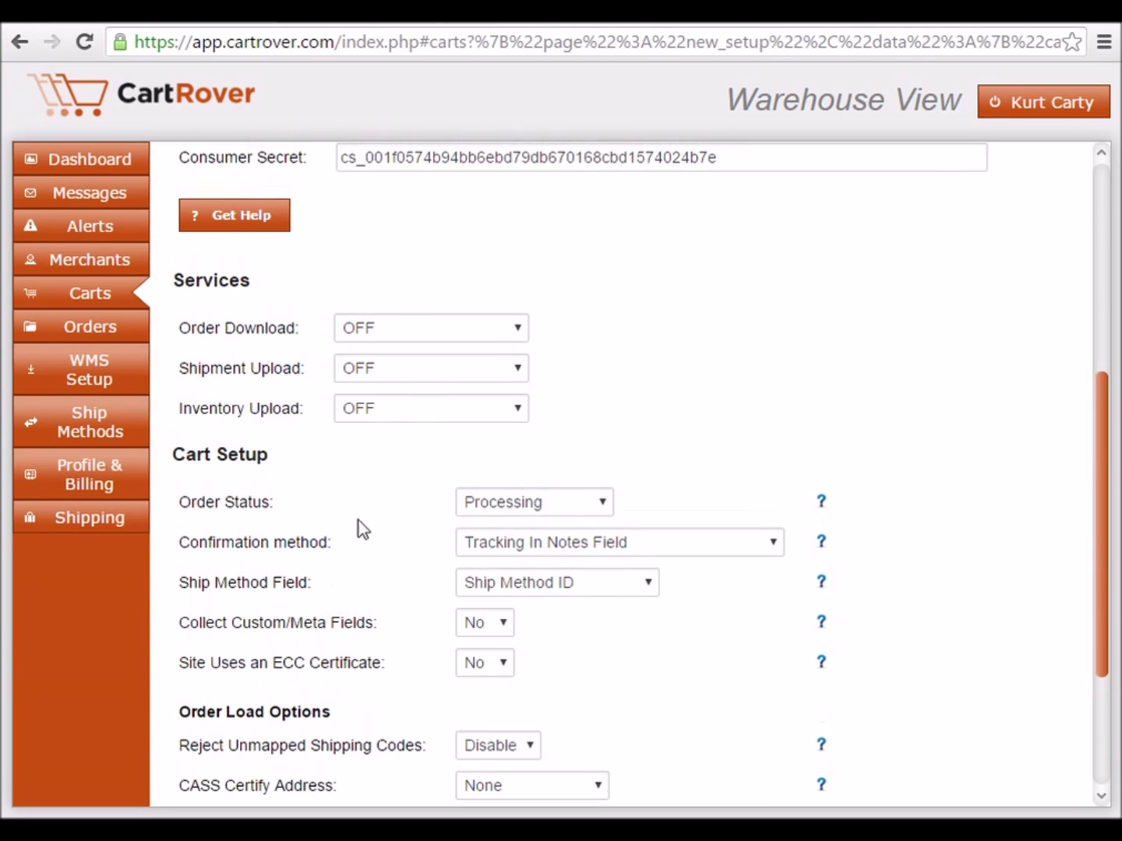
Set Order Download to Every Fifteen Minutes and Shipment and Inventory Upload to Every Hour, keeping Order Status Processing
click(443, 345)
click(428, 411)
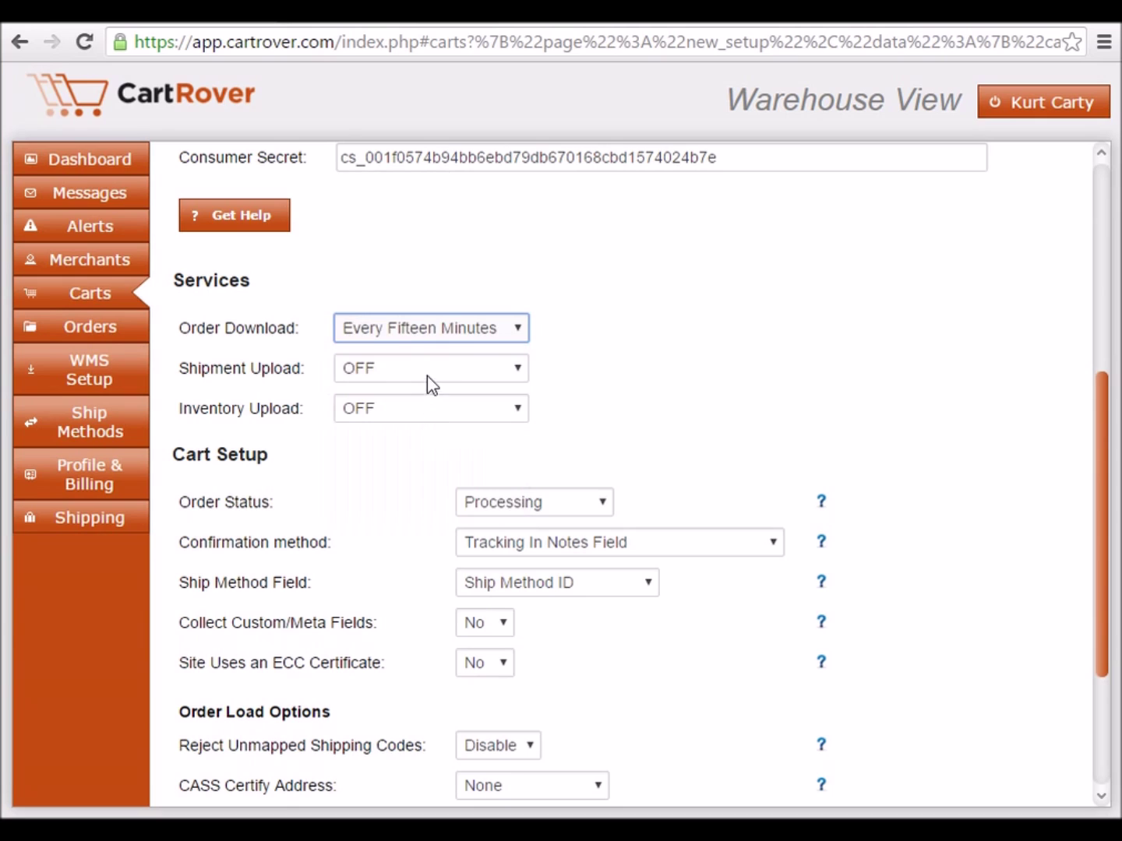
click(433, 373)
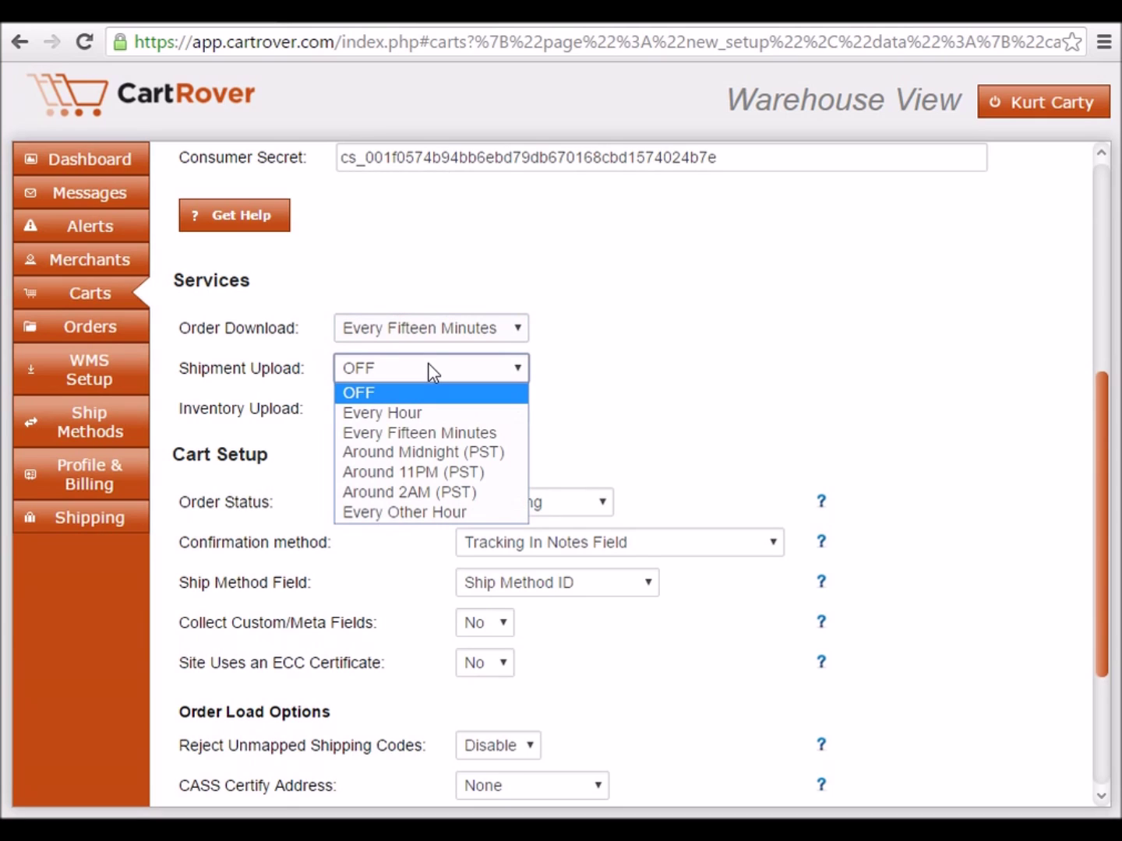
click(419, 413)
click(417, 408)
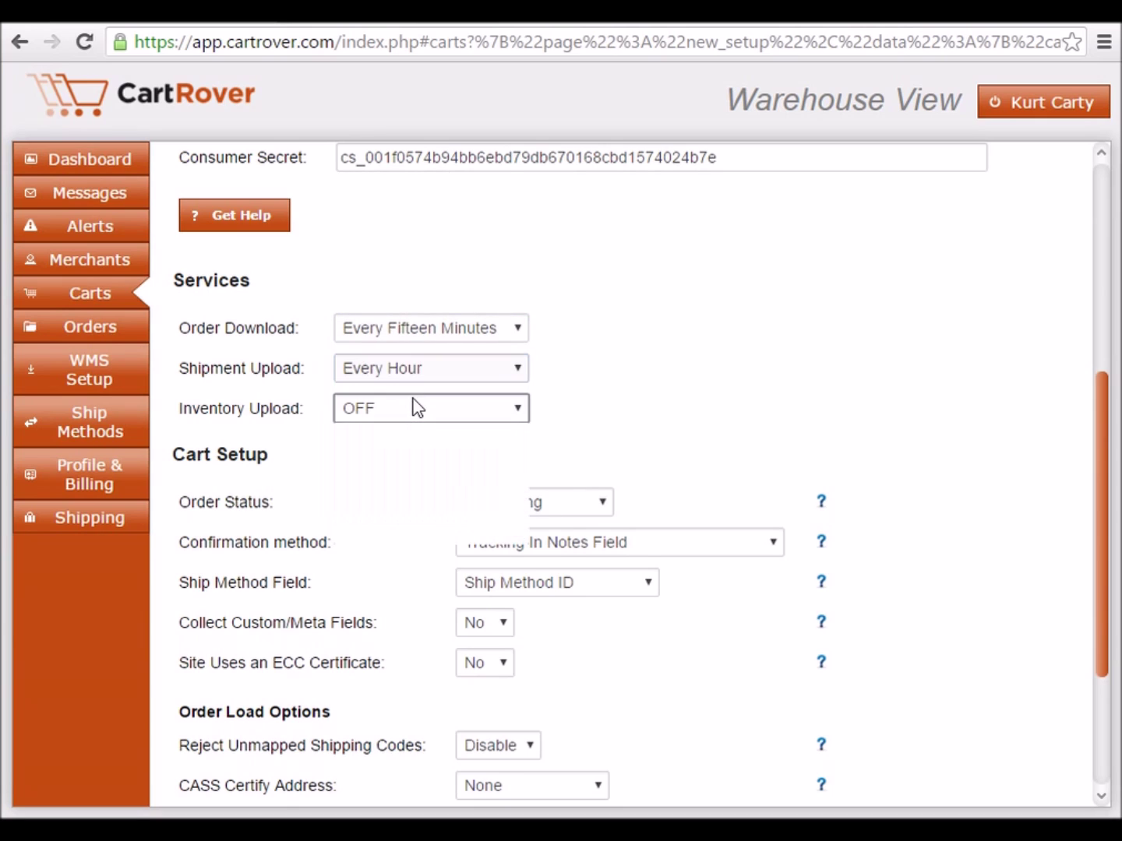
click(410, 453)
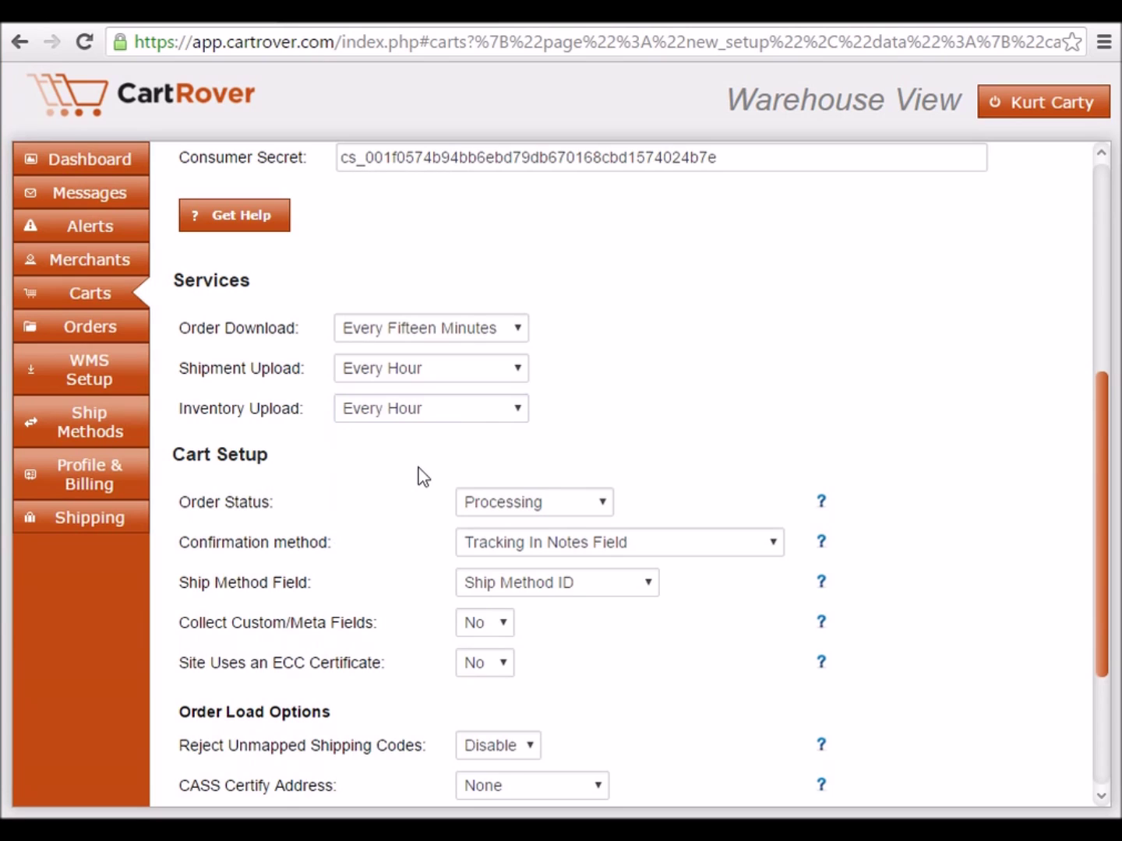
click(606, 504)
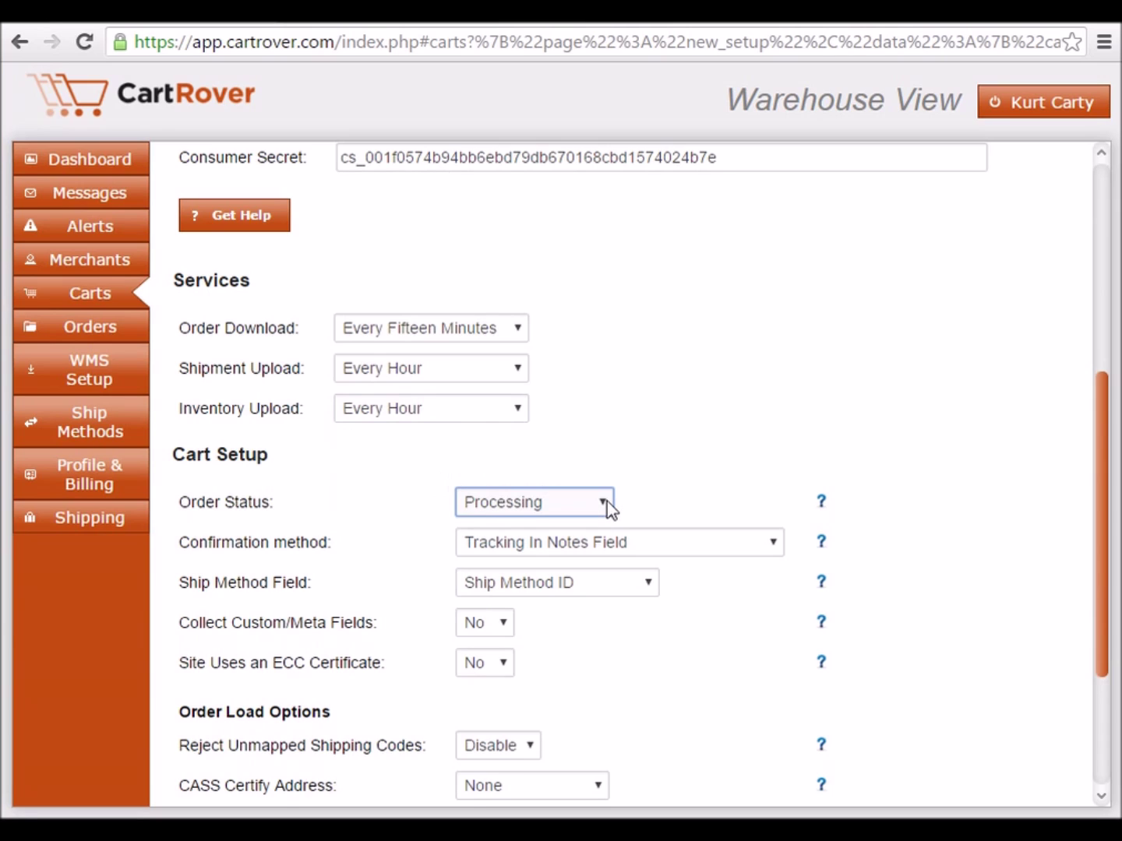
click(644, 503)
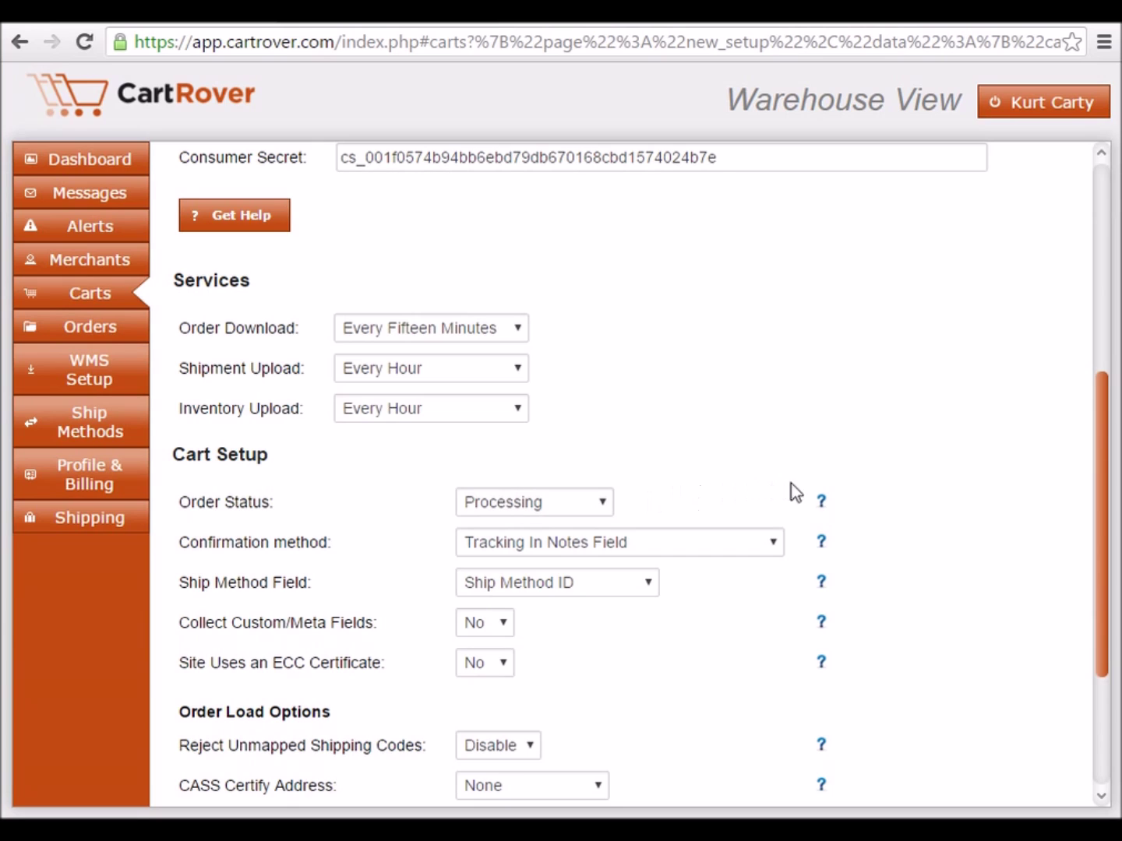
mouse_move(822, 500)
mouse_move(819, 542)
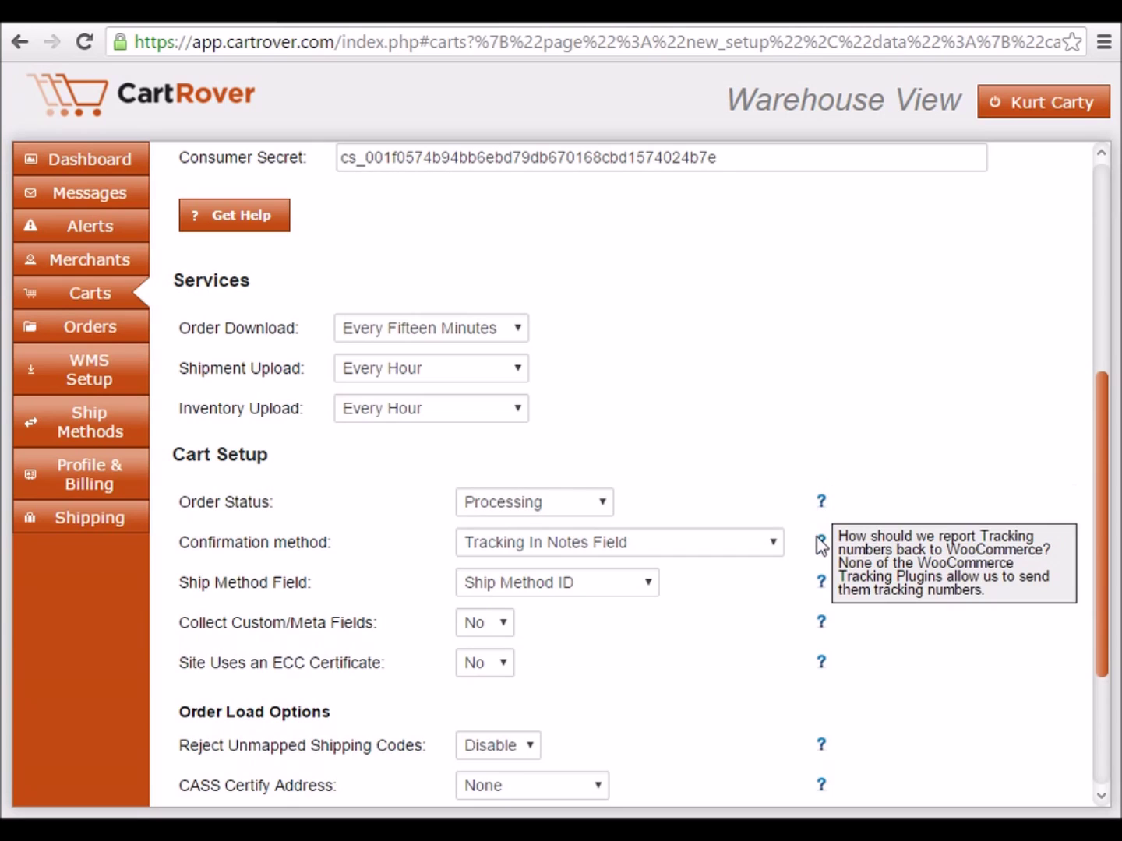
mouse_move(818, 583)
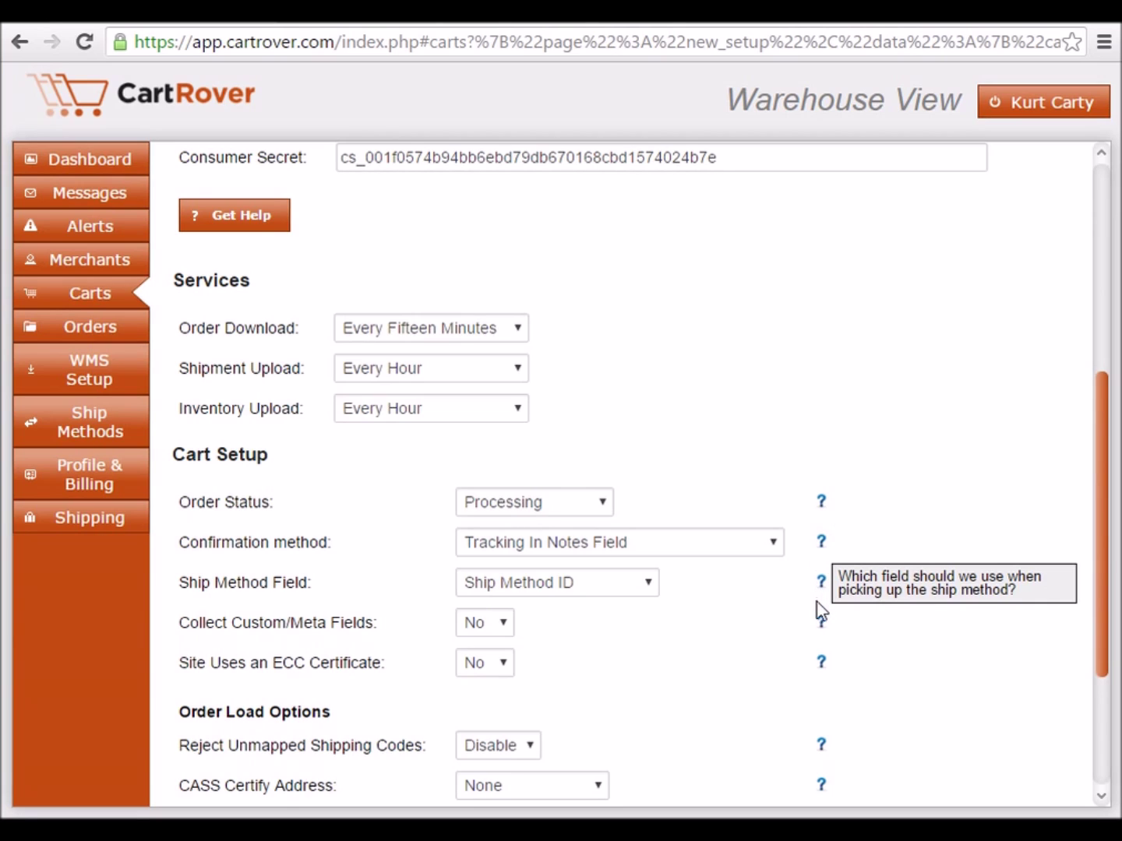
mouse_move(817, 655)
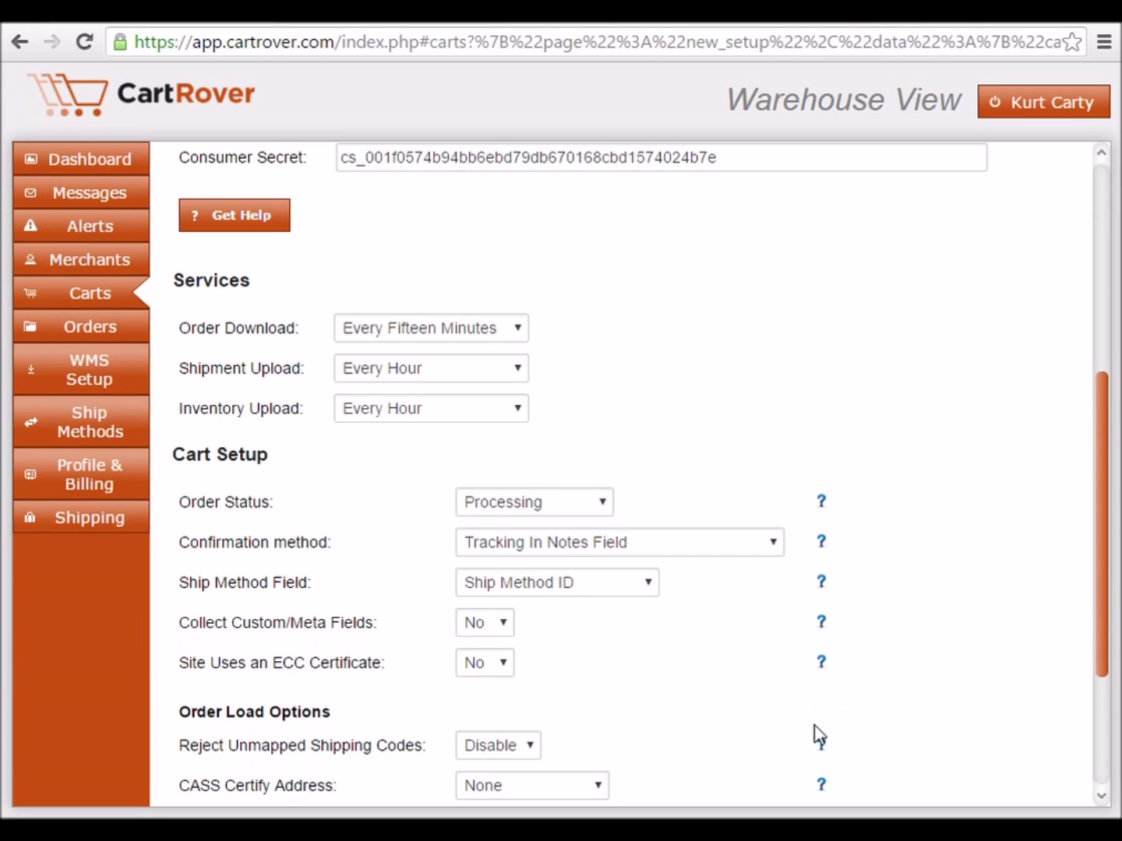
mouse_move(817, 779)
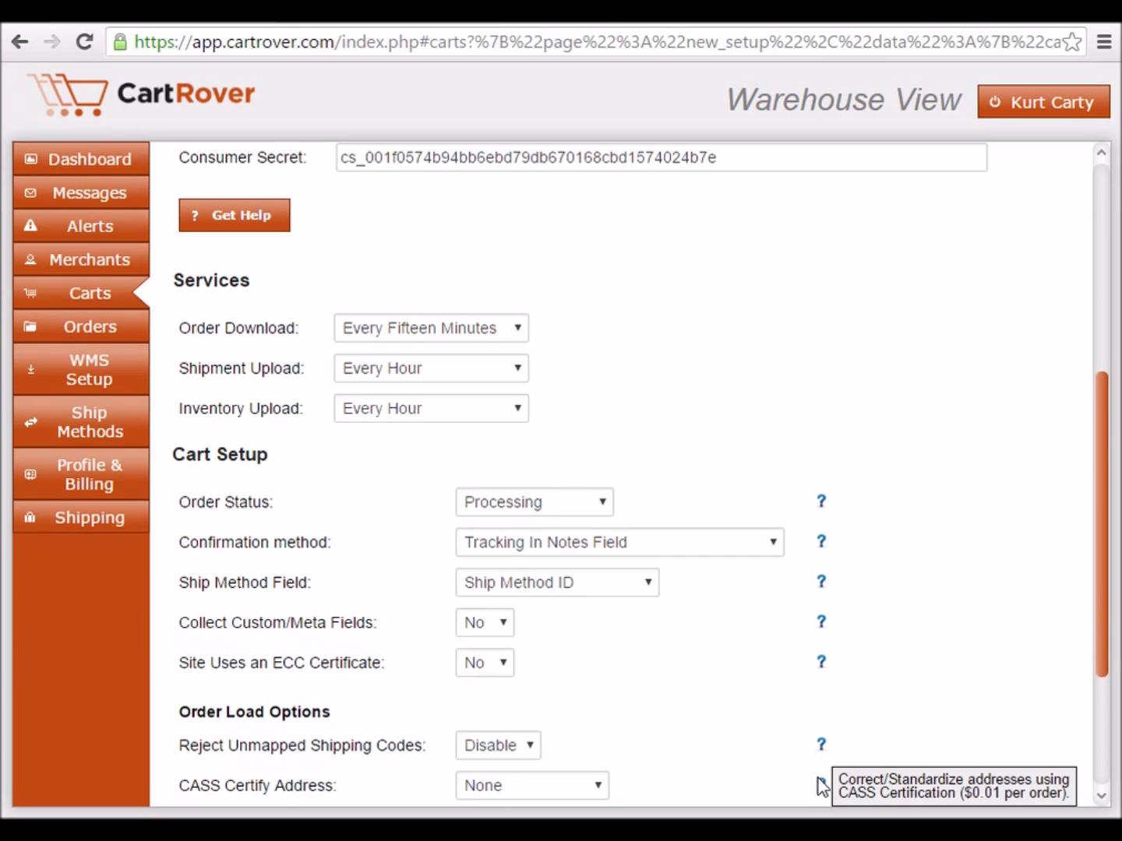
scroll(747, 772, down, 3)
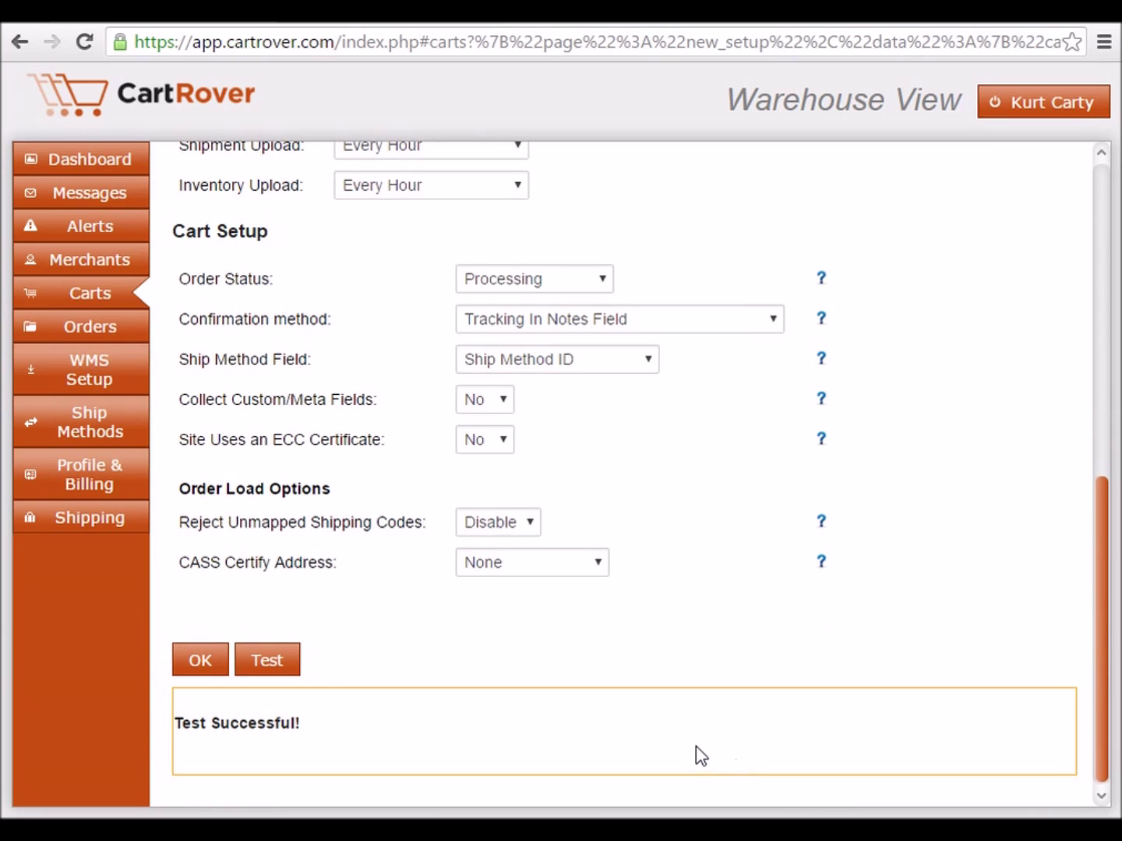